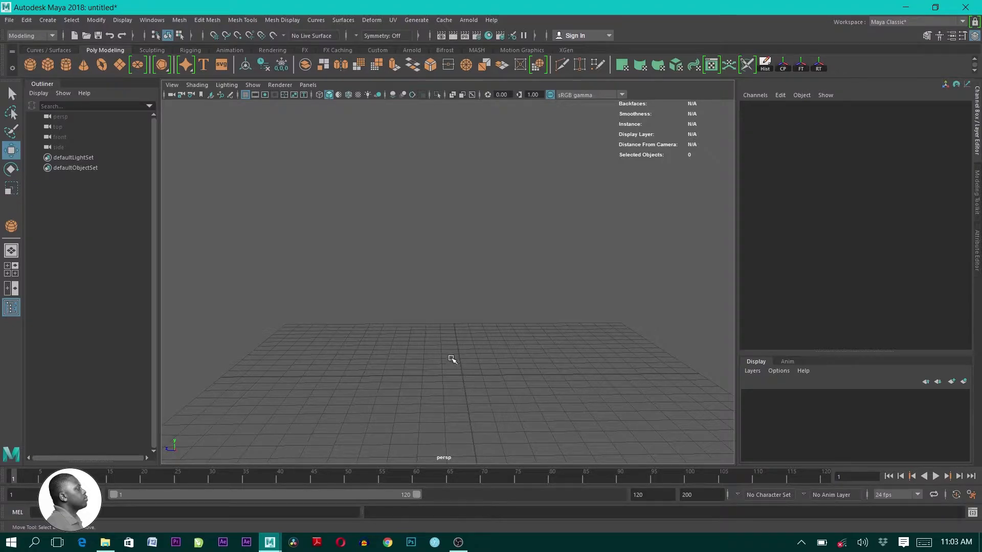
# Create a polygon cylinder about 4.03 in radius and 5.93 high, plus a polygon sphere about 5.24 in radius beside it
pyautogui.click(66, 64)
pyautogui.moveTo(446, 349); pyautogui.dragTo(479, 243)
pyautogui.keyDown('alt'); pyautogui.moveTo(487, 335); pyautogui.dragTo(482, 394); pyautogui.keyUp('alt')
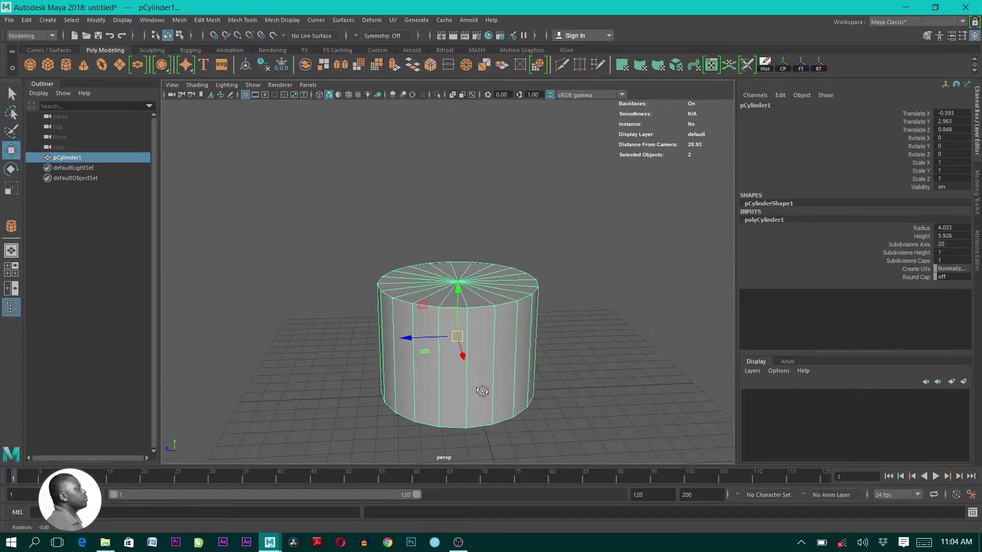
pyautogui.click(29, 65)
pyautogui.moveTo(313, 365); pyautogui.dragTo(232, 368)
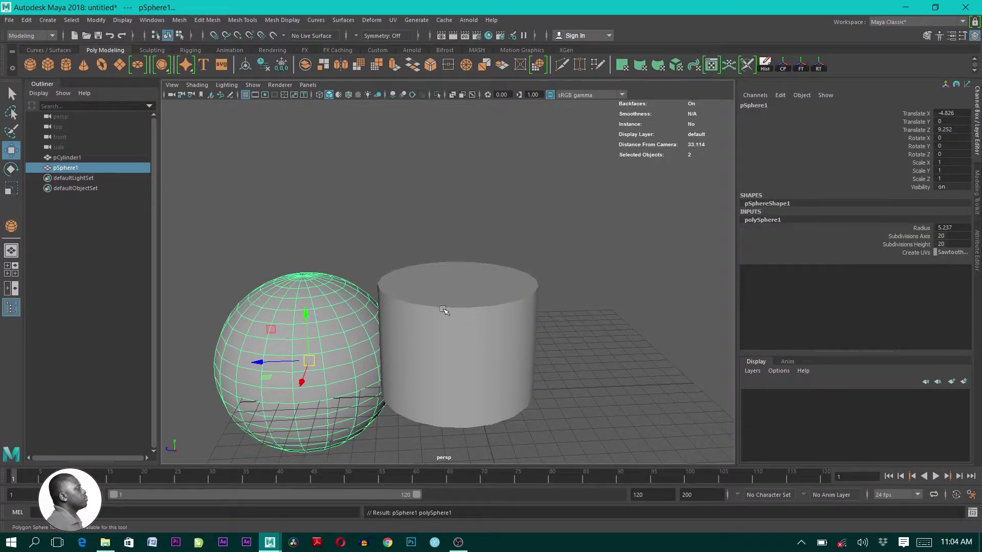
# Compare the cylinder and the sphere by selecting each alternately, and inspect the cylinder's axis subdivision setting
pyautogui.click(466, 314)
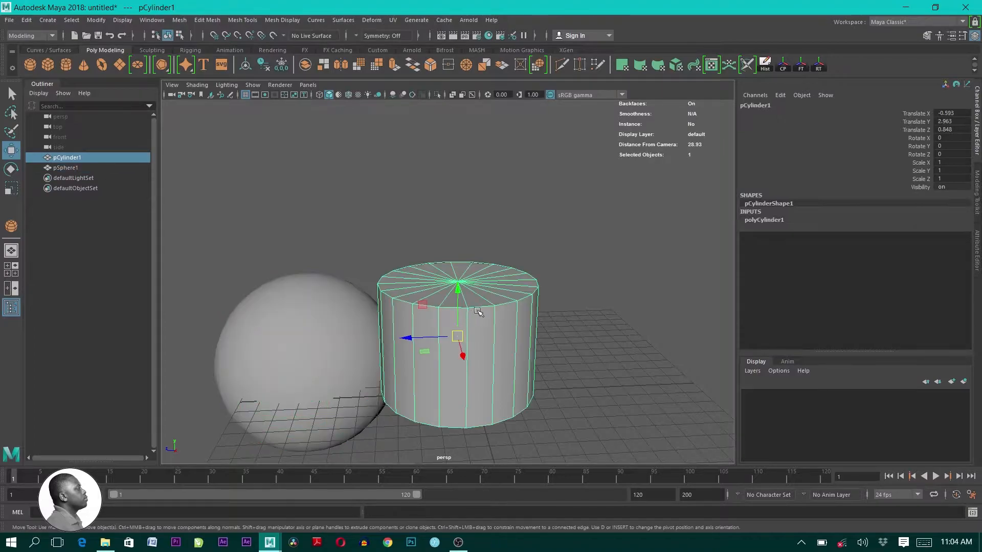
pyautogui.click(266, 314)
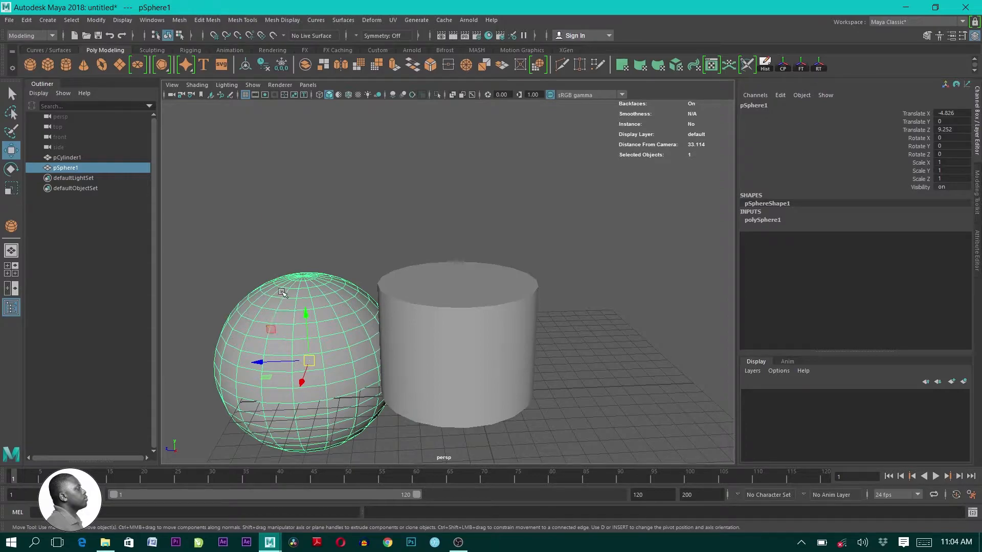
pyautogui.click(444, 319)
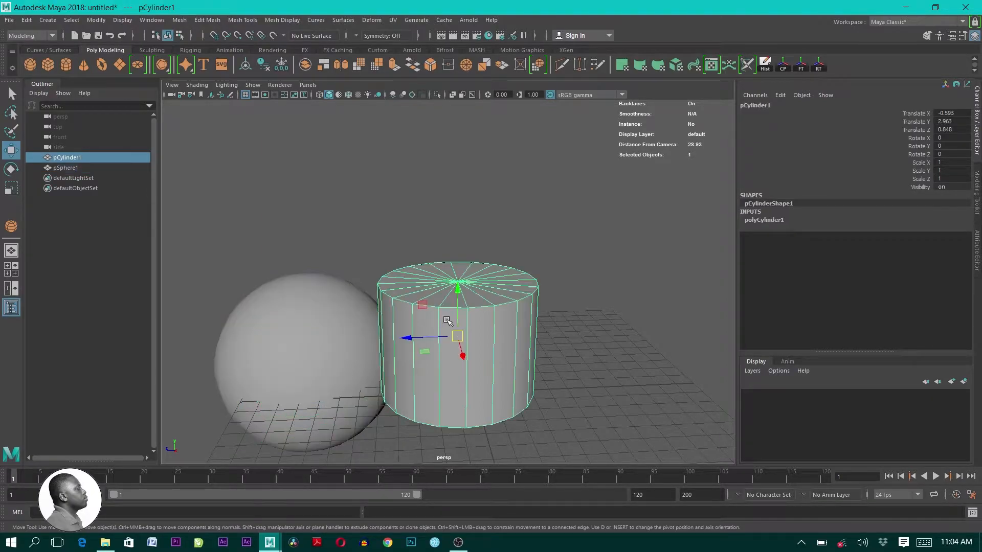
pyautogui.click(309, 315)
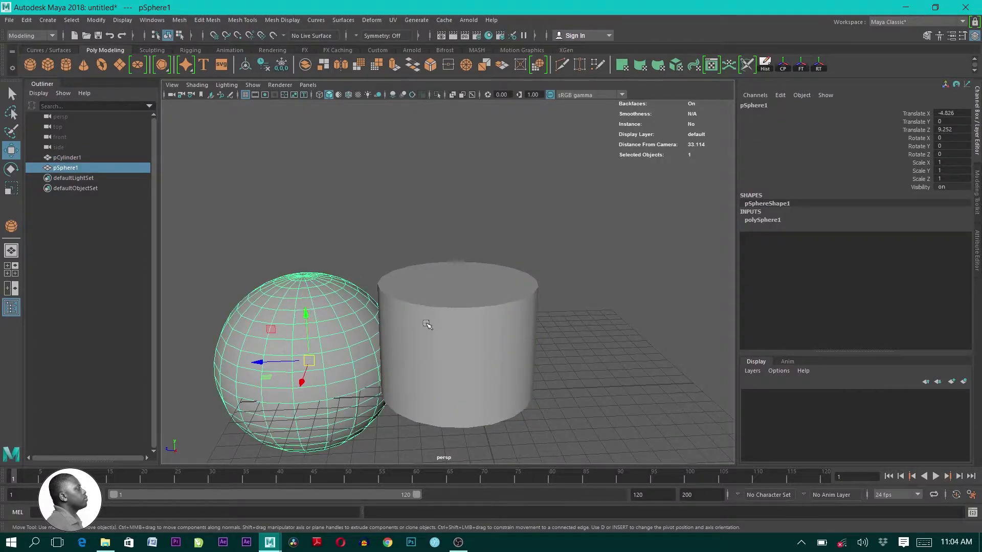
pyautogui.click(443, 318)
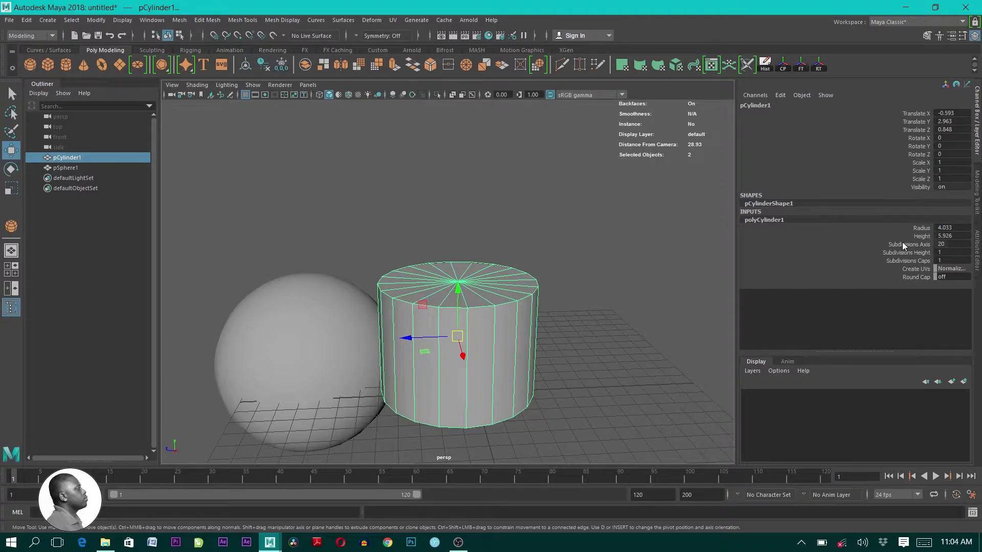
pyautogui.click(910, 244)
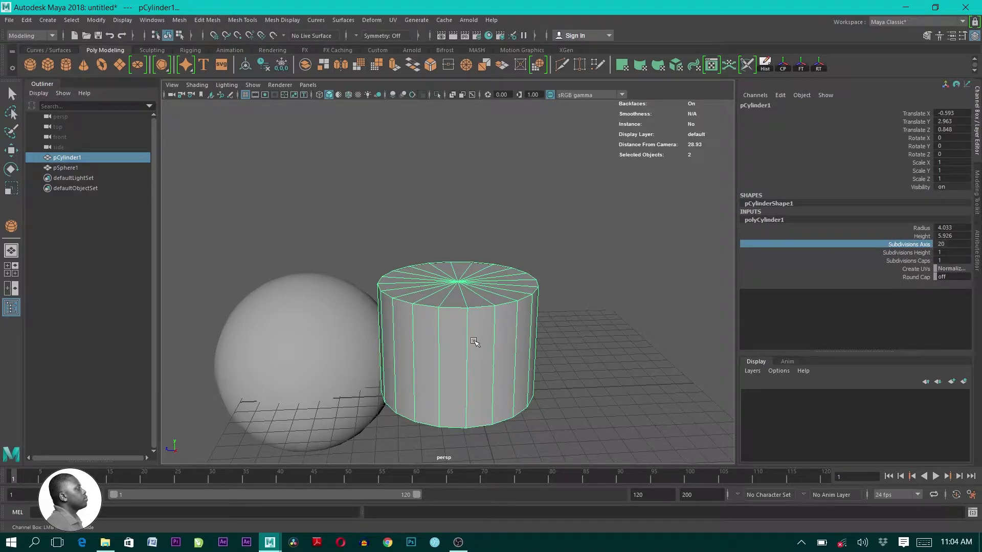
# Examine the vertical edges around the cylinder's side one by one in edge mode, and return to object mode
pyautogui.moveTo(468, 337); pyautogui.dragTo(462, 241, button='right')
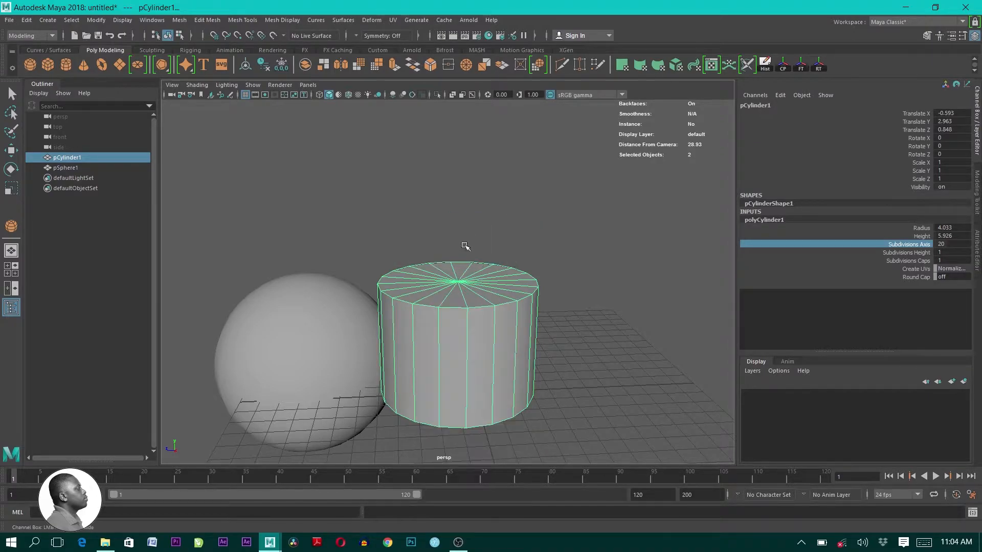
pyautogui.click(468, 339)
pyautogui.press('w')
pyautogui.click(495, 340)
pyautogui.click(515, 335)
pyautogui.click(531, 333)
pyautogui.keyDown('alt'); pyautogui.moveTo(550, 357); pyautogui.dragTo(462, 352); pyautogui.keyUp('alt')
pyautogui.click(492, 349)
pyautogui.click(520, 355)
pyautogui.click(541, 352)
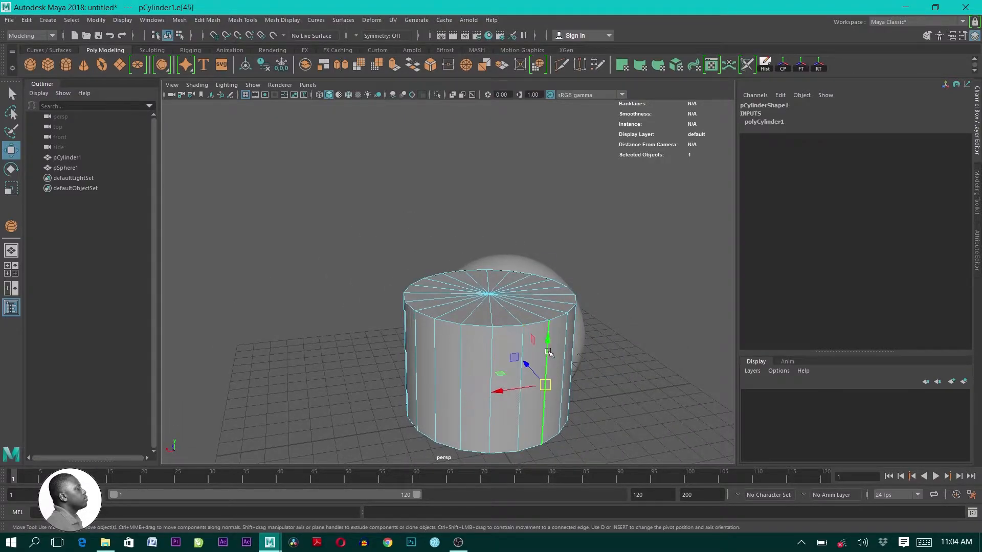
pyautogui.keyDown('alt'); pyautogui.moveTo(540, 353); pyautogui.dragTo(543, 380); pyautogui.keyUp('alt')
pyautogui.moveTo(527, 247); pyautogui.dragTo(596, 233, button='right')
pyautogui.scroll(-5, 510, 352)
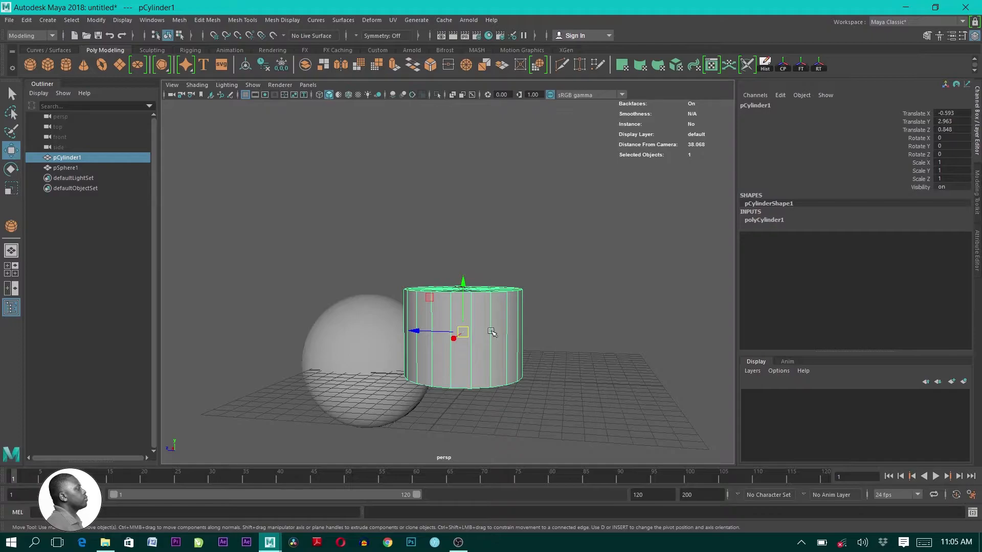
# Select the sphere and inspect the radius and subdivision settings in its polySphere1 inputs
pyautogui.click(354, 330)
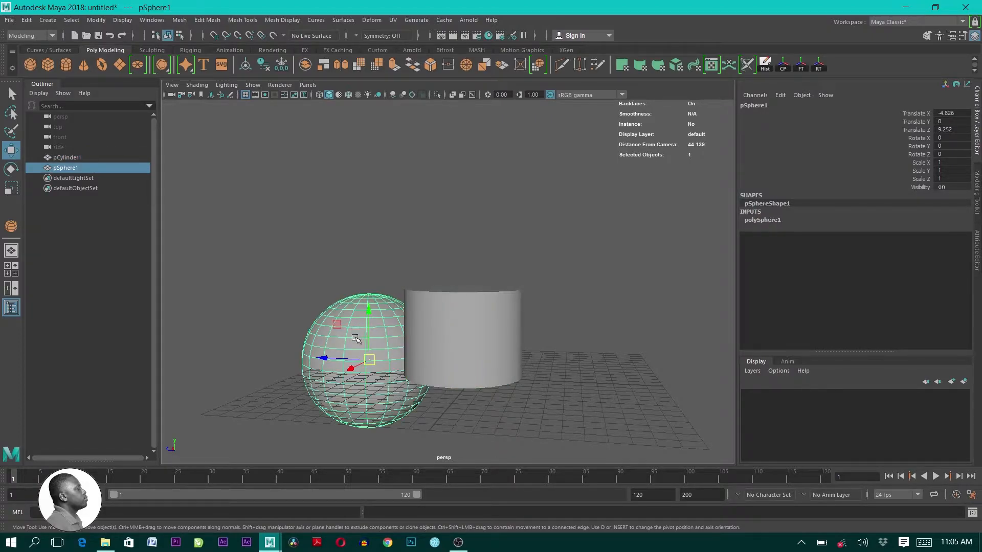
pyautogui.click(763, 221)
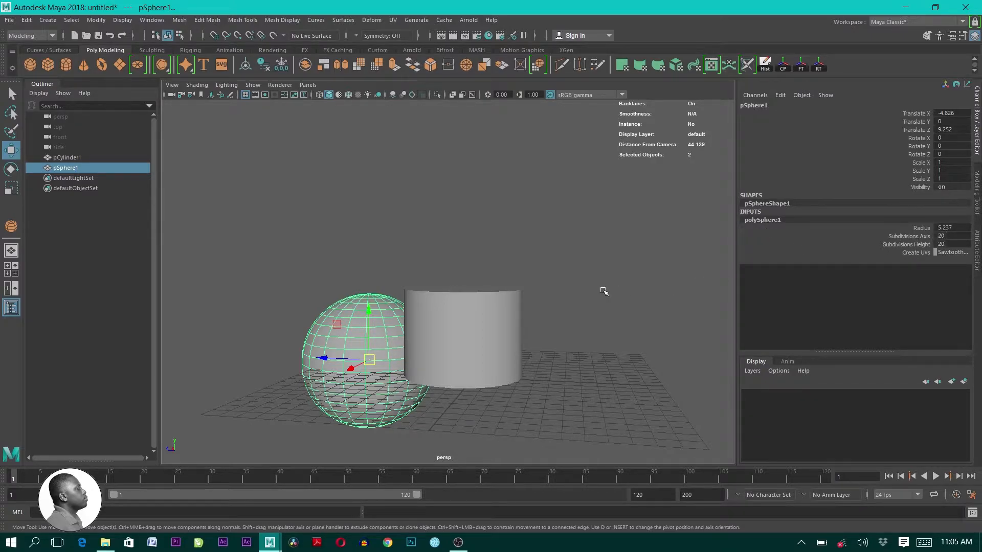
pyautogui.scroll(5, 493, 367)
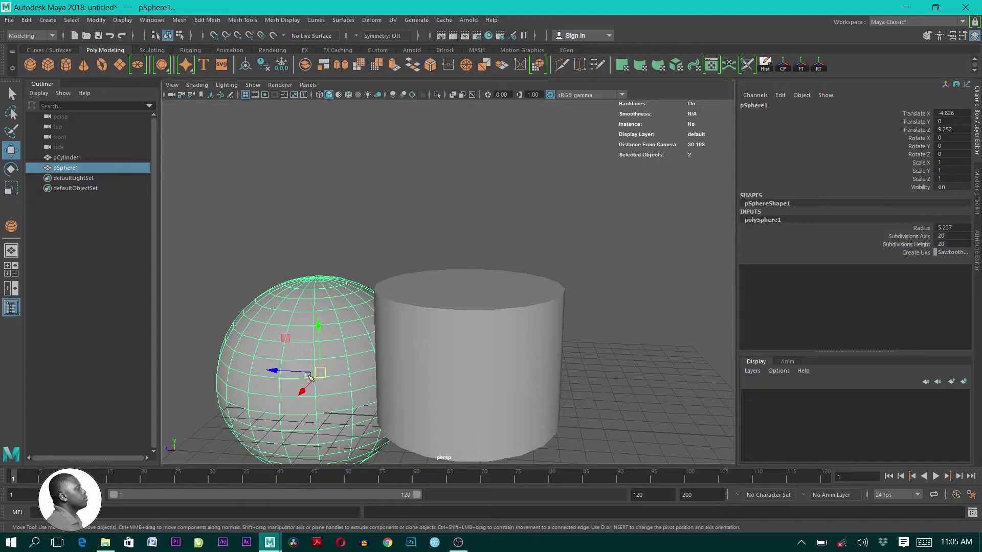
# Examine the sphere's vertices in vertex mode, picking individual vertices on its front side, and return to object mode
pyautogui.scroll(3, 312, 387)
pyautogui.moveTo(299, 247); pyautogui.dragTo(262, 247, button='right')
pyautogui.scroll(2, 304, 422)
pyautogui.click(292, 398)
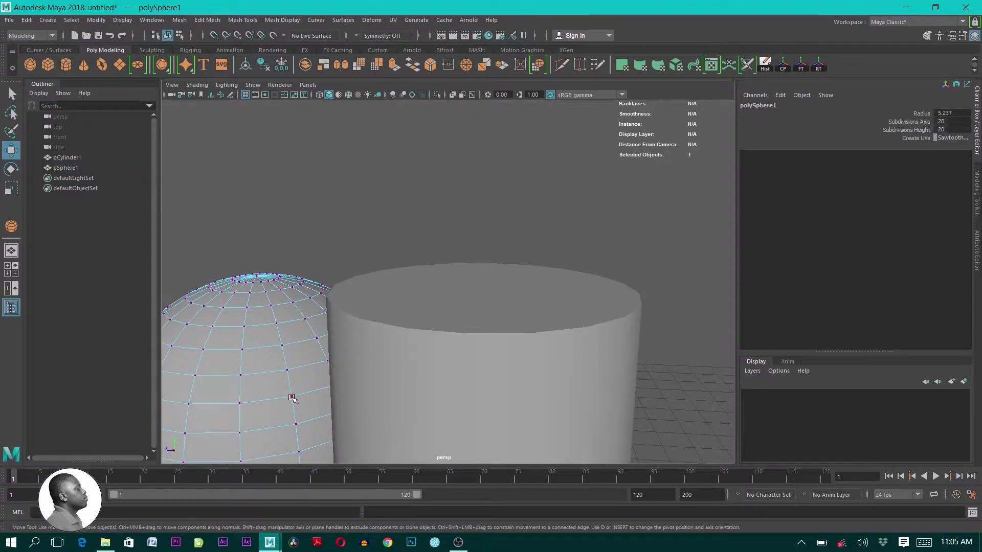
pyautogui.click(291, 398)
pyautogui.click(240, 403)
pyautogui.keyDown('alt'); pyautogui.moveTo(275, 413); pyautogui.dragTo(470, 344); pyautogui.keyUp('alt')
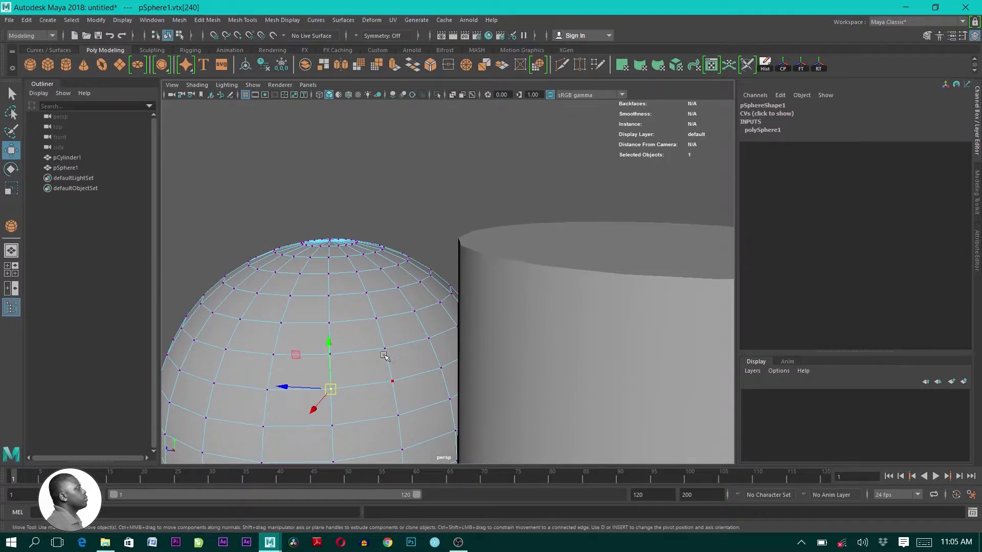
pyautogui.press('f')
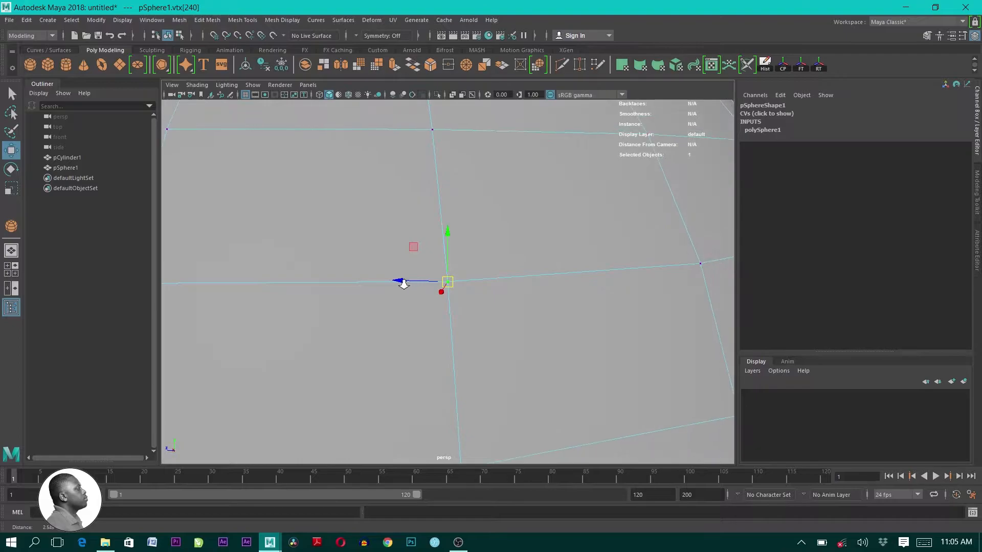
pyautogui.scroll(-5, 344, 248)
pyautogui.scroll(-1, 376, 271)
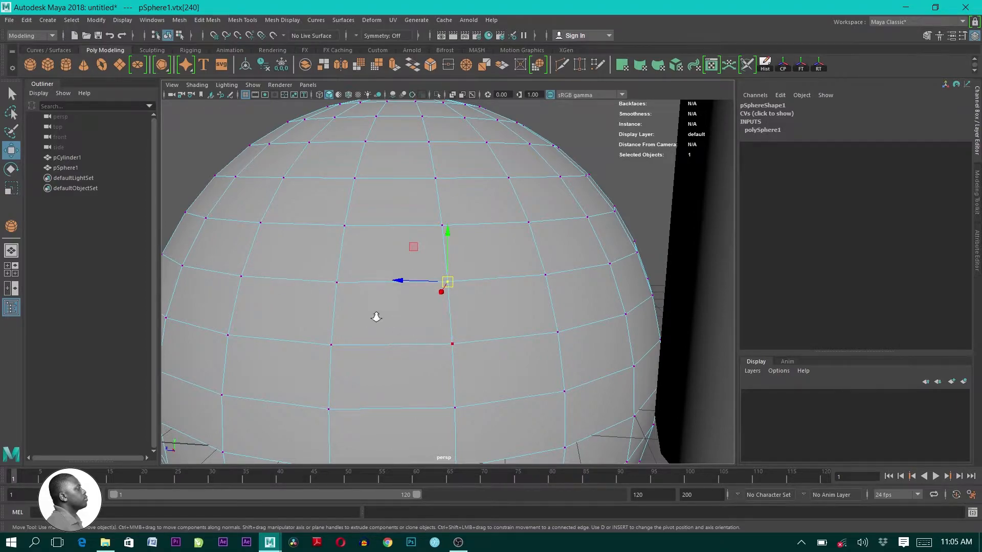
pyautogui.scroll(-3, 394, 324)
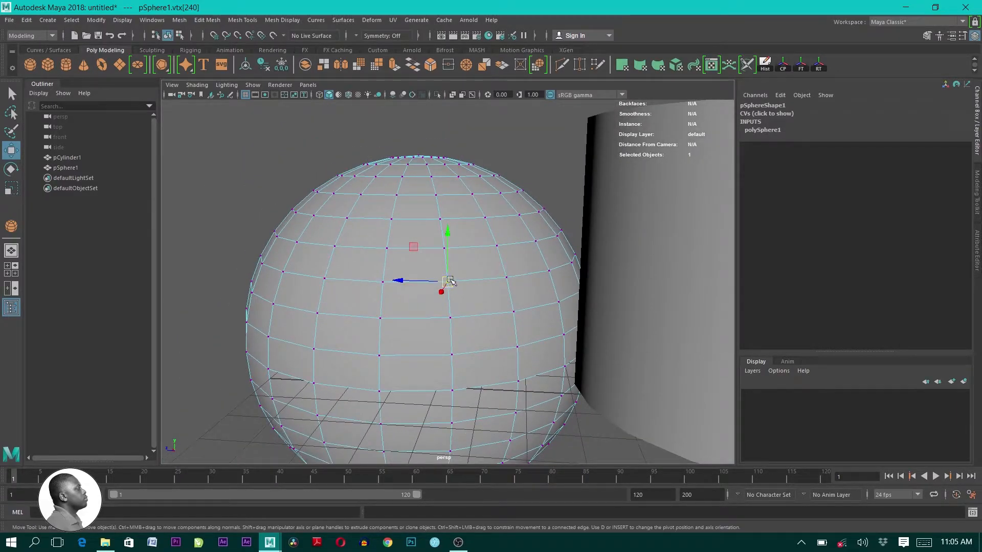
pyautogui.scroll(-3, 546, 306)
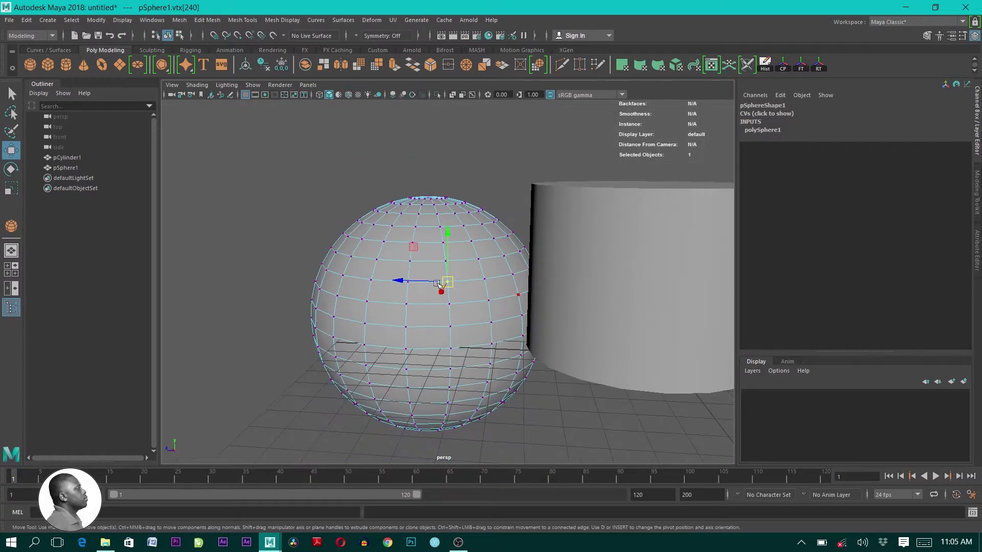
pyautogui.moveTo(406, 316); pyautogui.dragTo(448, 233, button='right')
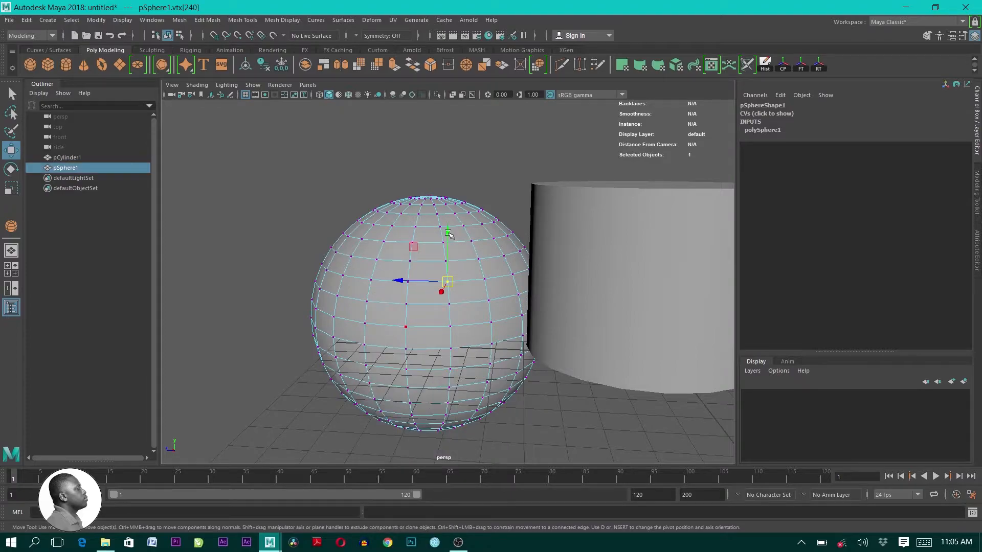
pyautogui.click(449, 164)
# Center the cylinder at the origin by setting its X, Y and Z translation to 0
pyautogui.keyDown('alt'); pyautogui.moveTo(476, 324); pyautogui.dragTo(380, 312); pyautogui.keyUp('alt')
pyautogui.click(451, 295)
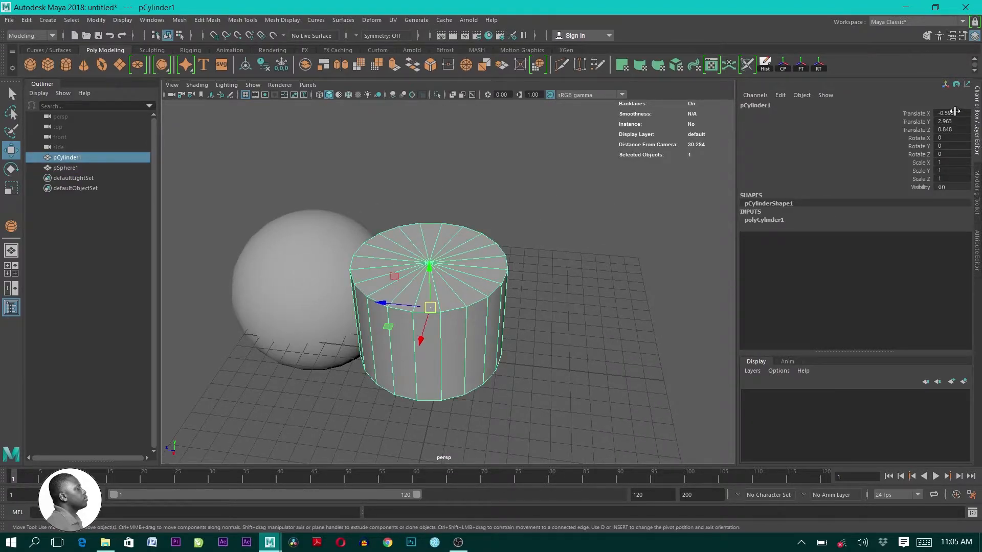
pyautogui.moveTo(950, 112); pyautogui.dragTo(957, 128)
pyautogui.write('0')
pyautogui.press('Return')
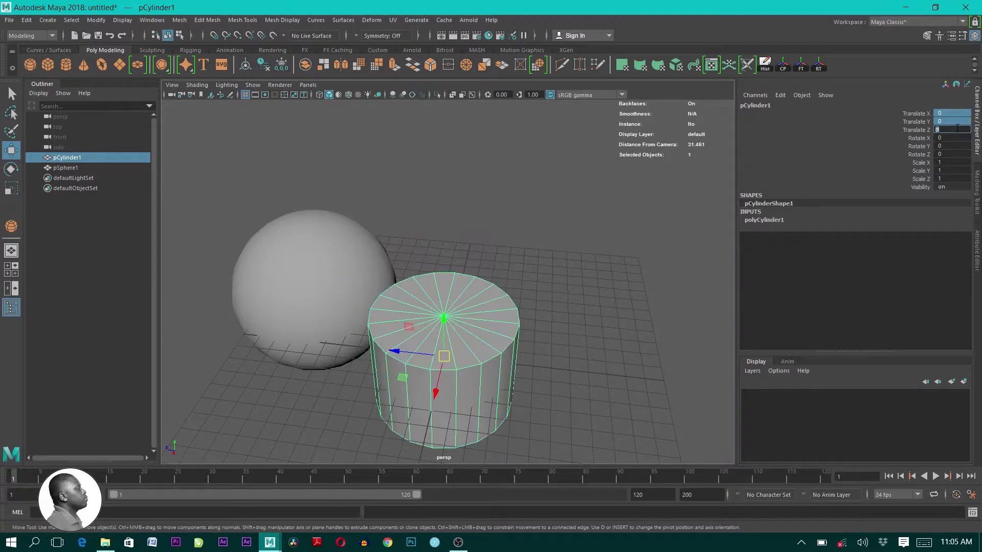
# Center the sphere at the origin by setting its X, Y and Z translation to 0
pyautogui.click(342, 243)
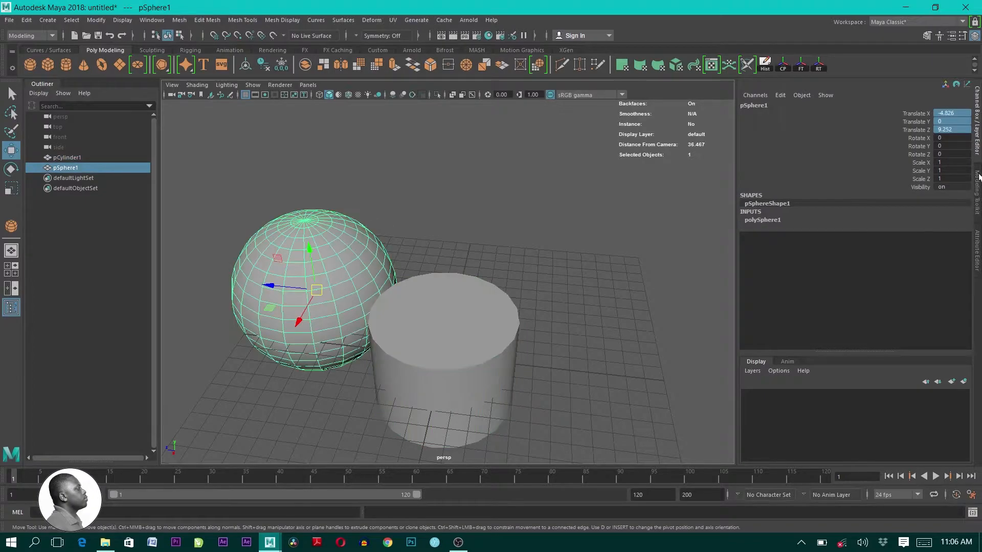
pyautogui.click(954, 128)
pyautogui.write('0')
pyautogui.press('Return')
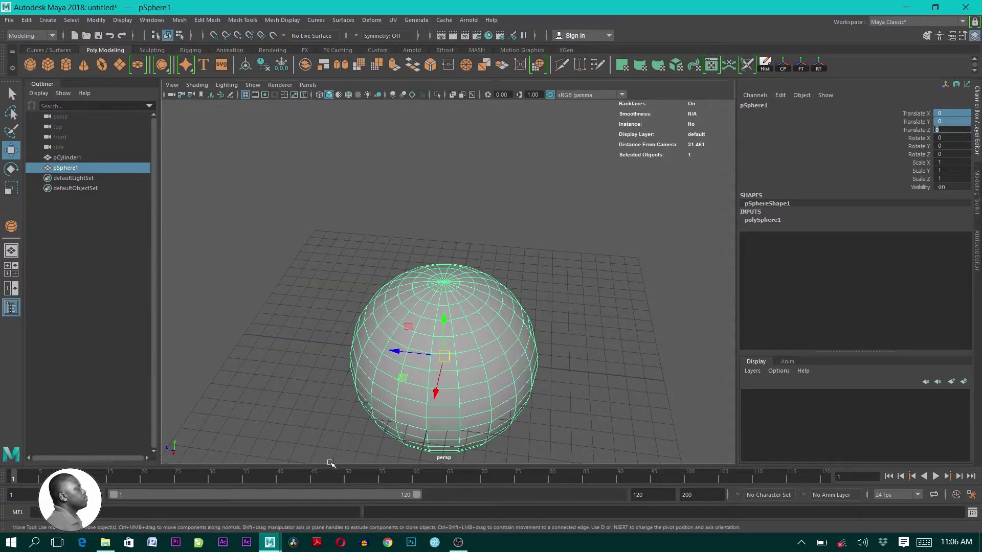
# Raise the sphere vertically above the cylinder to a Y translation of about 3.34
pyautogui.keyDown('alt'); pyautogui.moveTo(412, 405); pyautogui.dragTo(449, 303); pyautogui.keyUp('alt')
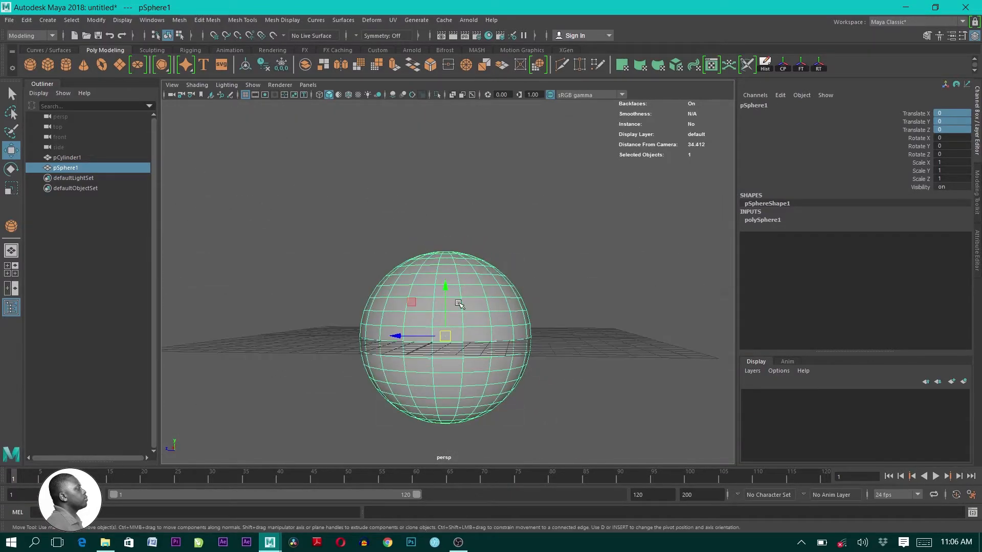
pyautogui.press('space')
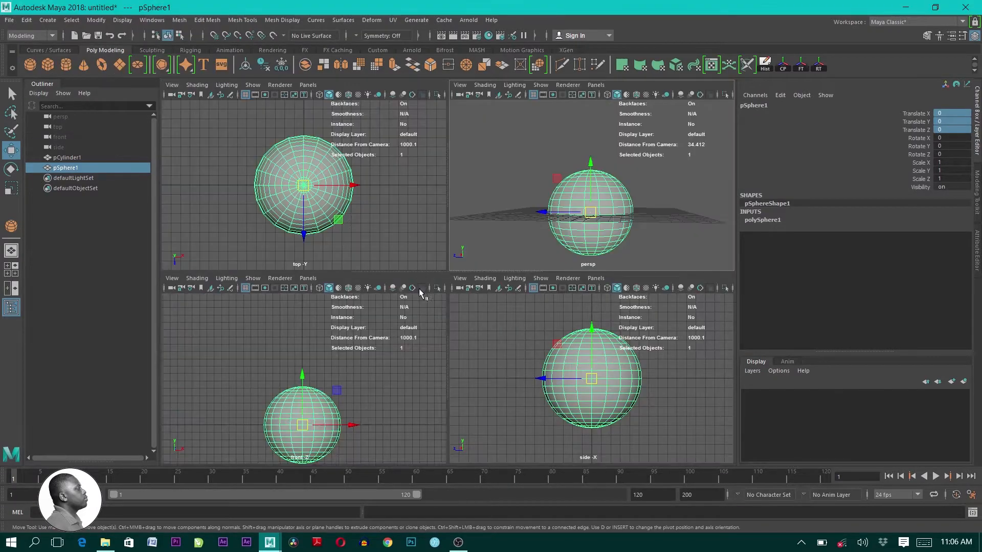
pyautogui.moveTo(303, 376); pyautogui.dragTo(303, 351)
# Maximize the front view and isolate the sphere in it, hiding the cylinder
pyautogui.scroll(4, 341, 391)
pyautogui.keyDown('alt'); pyautogui.moveTo(359, 414); pyautogui.dragTo(414, 359, button='middle'); pyautogui.keyUp('alt')
pyautogui.scroll(2, 345, 414)
pyautogui.keyDown('alt'); pyautogui.moveTo(345, 414); pyautogui.dragTo(327, 421); pyautogui.keyUp('alt')
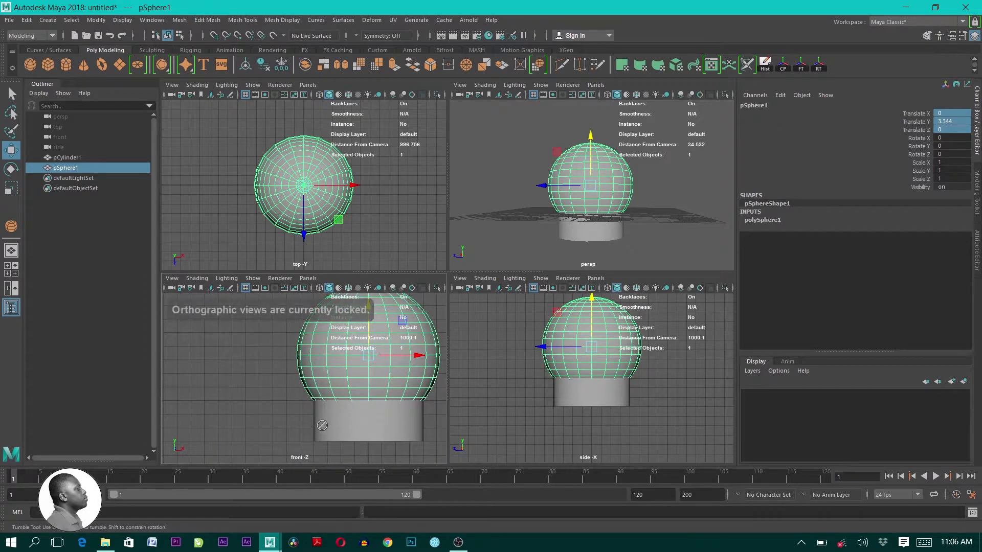
pyautogui.keyDown('alt'); pyautogui.moveTo(371, 342); pyautogui.dragTo(318, 374, button='middle'); pyautogui.keyUp('alt')
pyautogui.press('space')
pyautogui.scroll(-2, 504, 328)
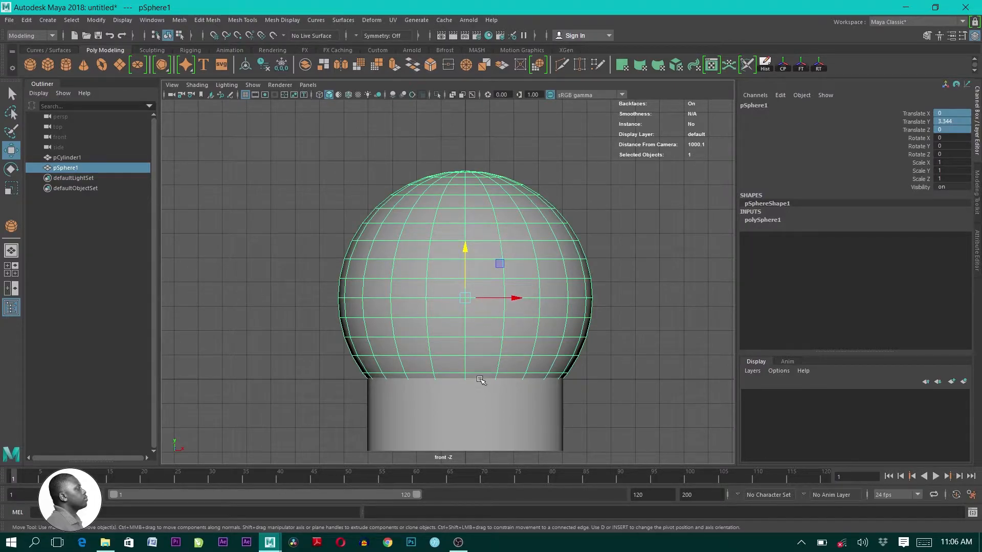
pyautogui.click(461, 412)
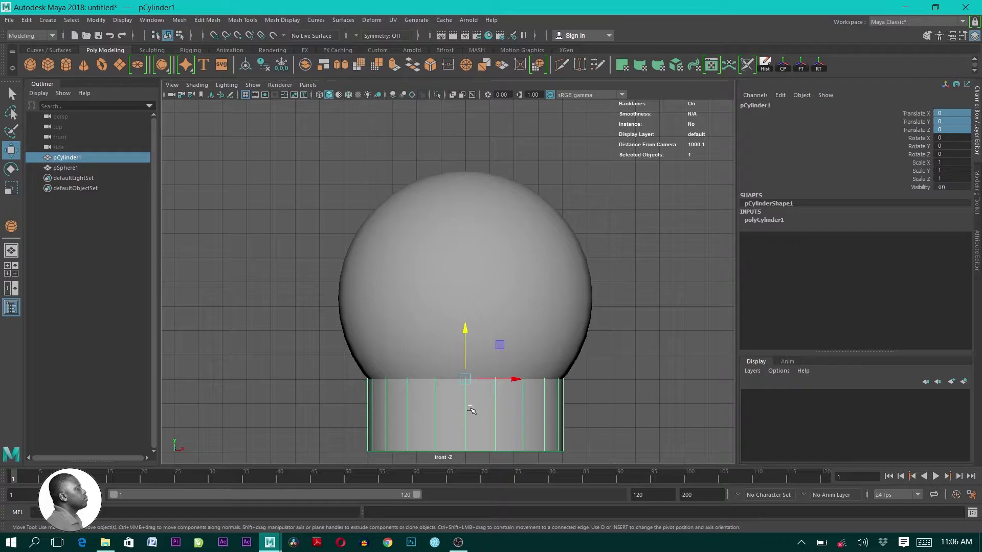
pyautogui.click(461, 272)
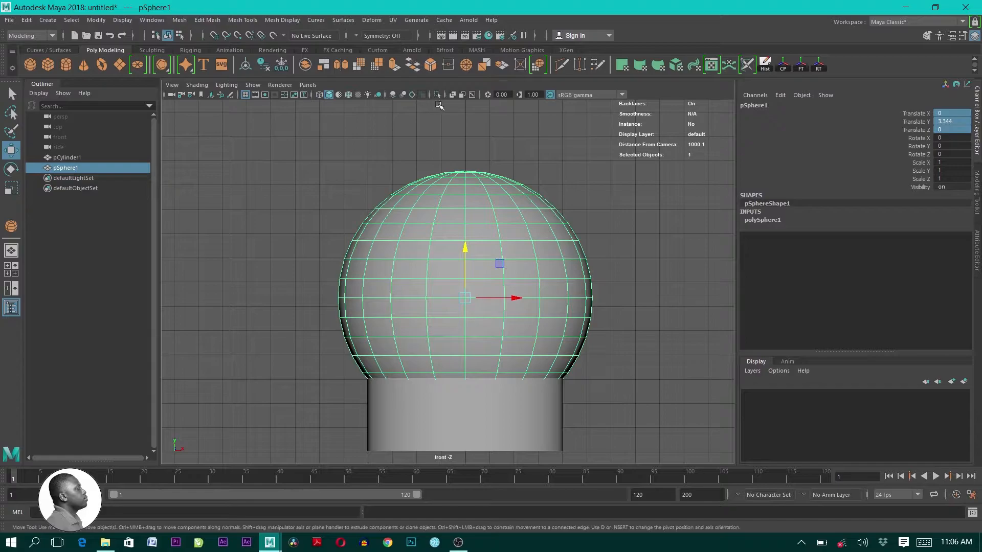
pyautogui.click(438, 95)
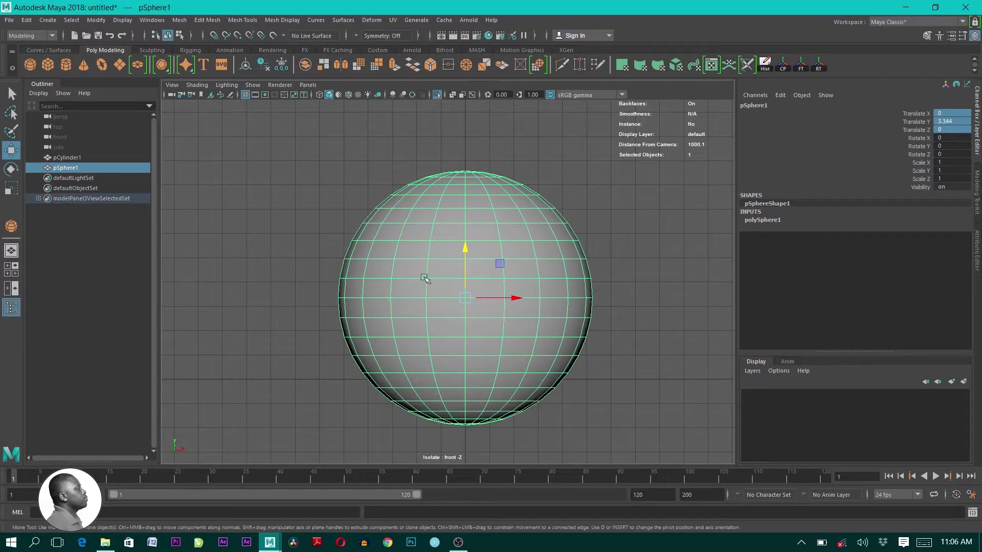
# Delete the sphere's faces from just above its equator downward, leaving a dome, and end isolation so the cylinder shows again
pyautogui.rightClick(418, 297)
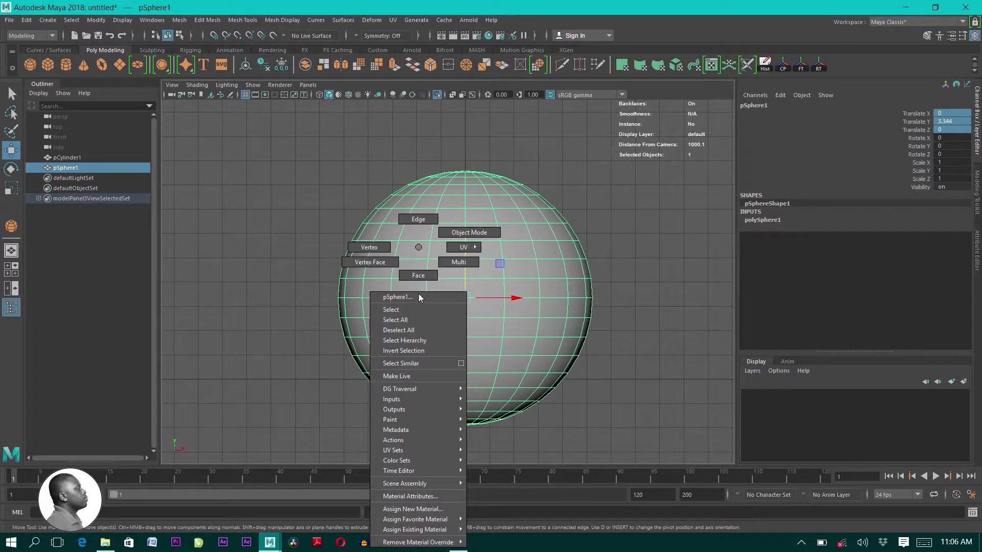
pyautogui.click(418, 275)
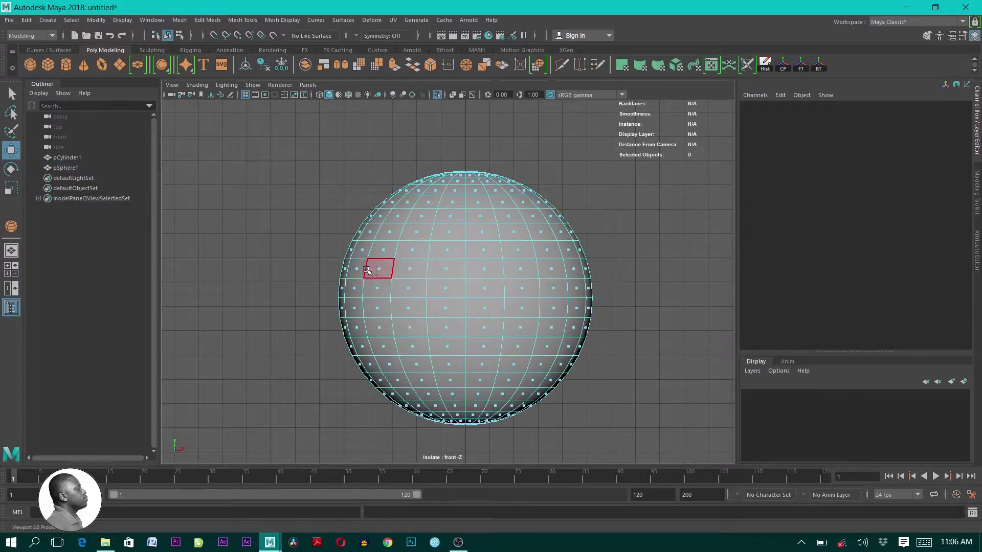
pyautogui.moveTo(328, 262); pyautogui.dragTo(620, 441)
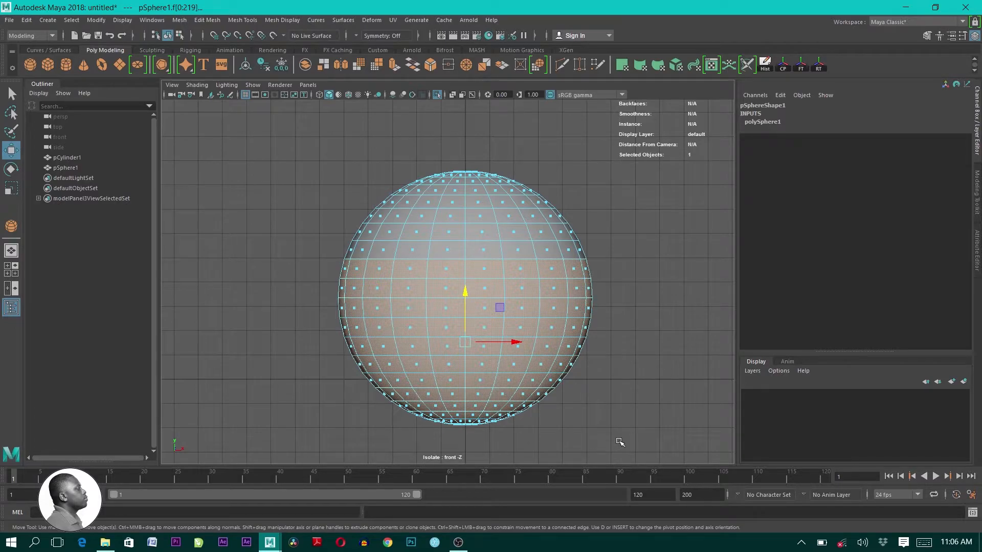
pyautogui.press('Delete')
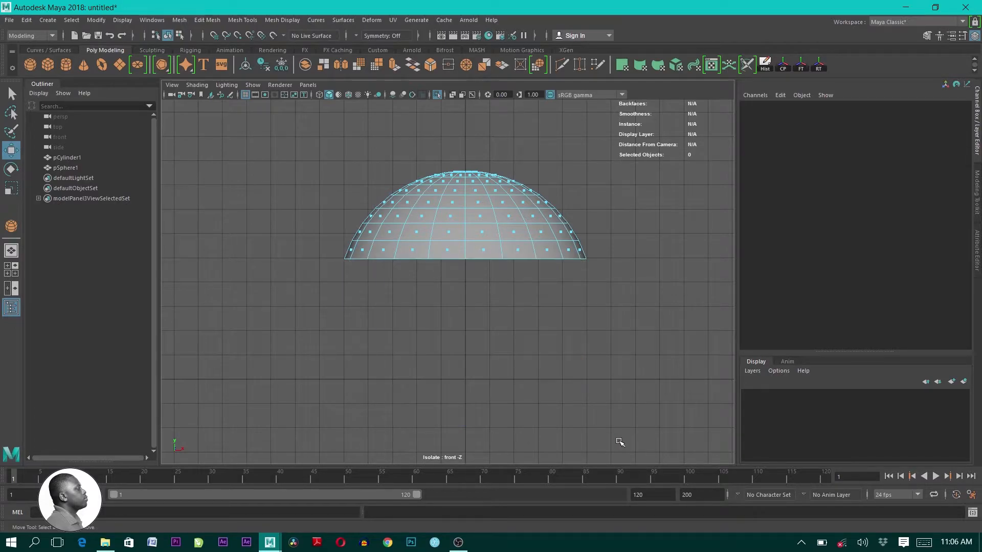
pyautogui.moveTo(477, 226); pyautogui.dragTo(526, 216, button='right')
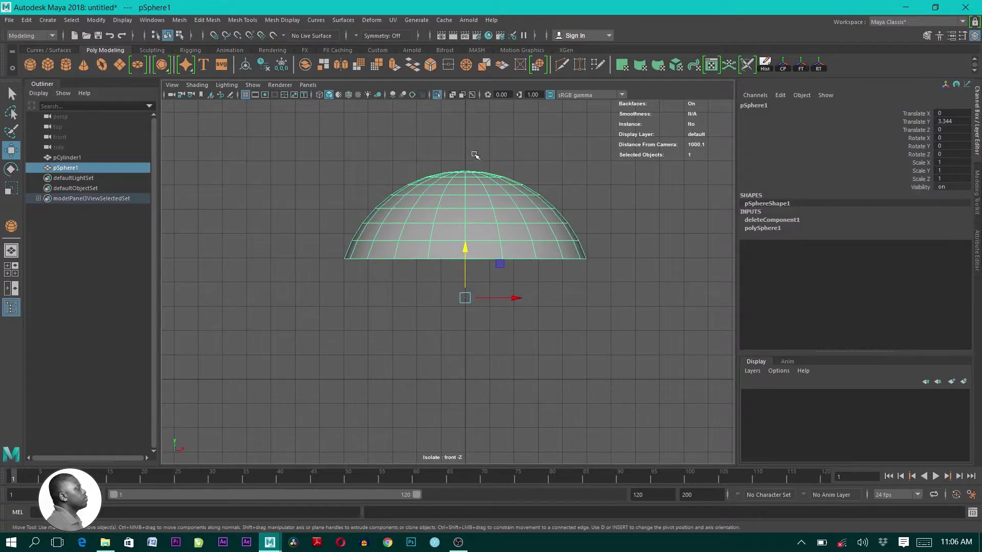
pyautogui.click(437, 94)
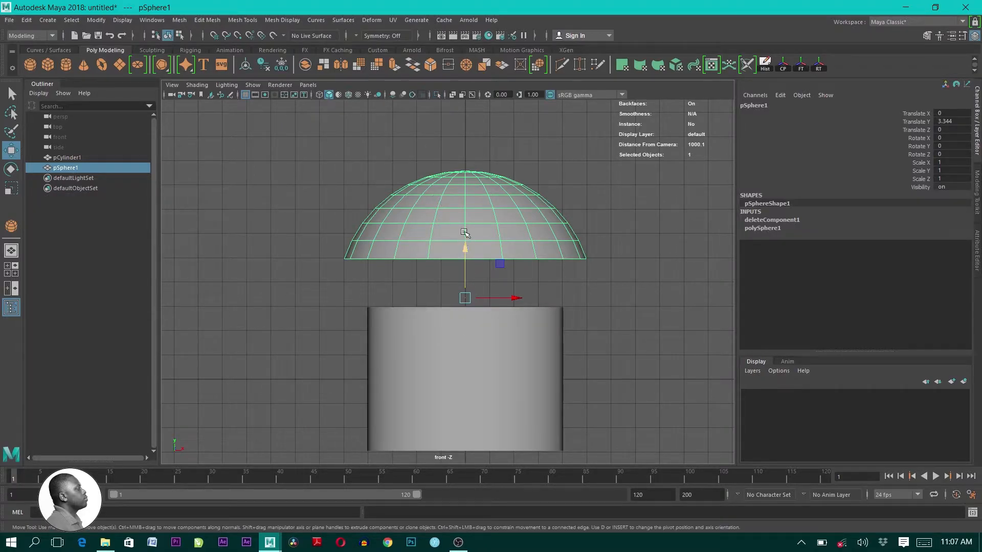
# Scale the dome uniformly to about 0.798 to match the cylinder's width and lower it to a Y translation of about 1.85
pyautogui.click(430, 353)
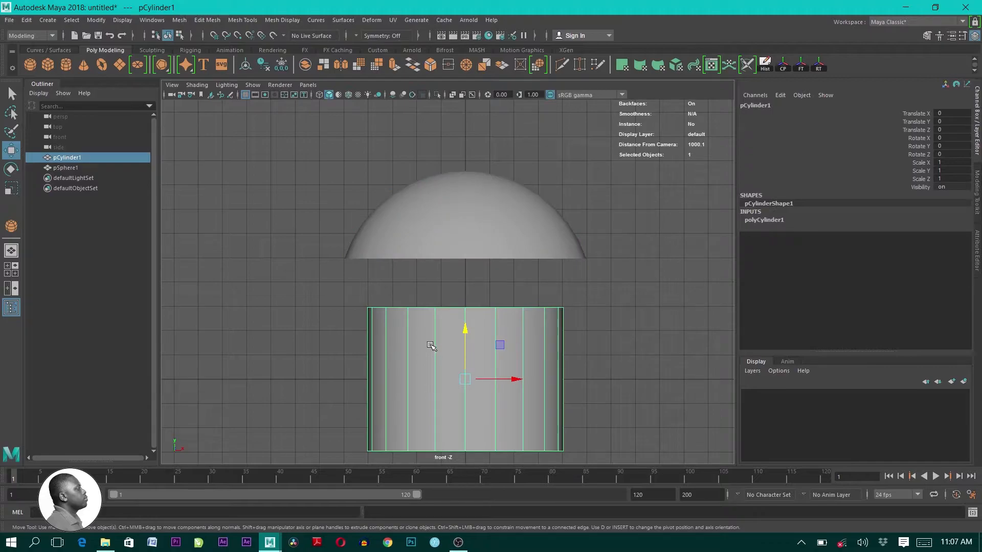
pyautogui.click(465, 234)
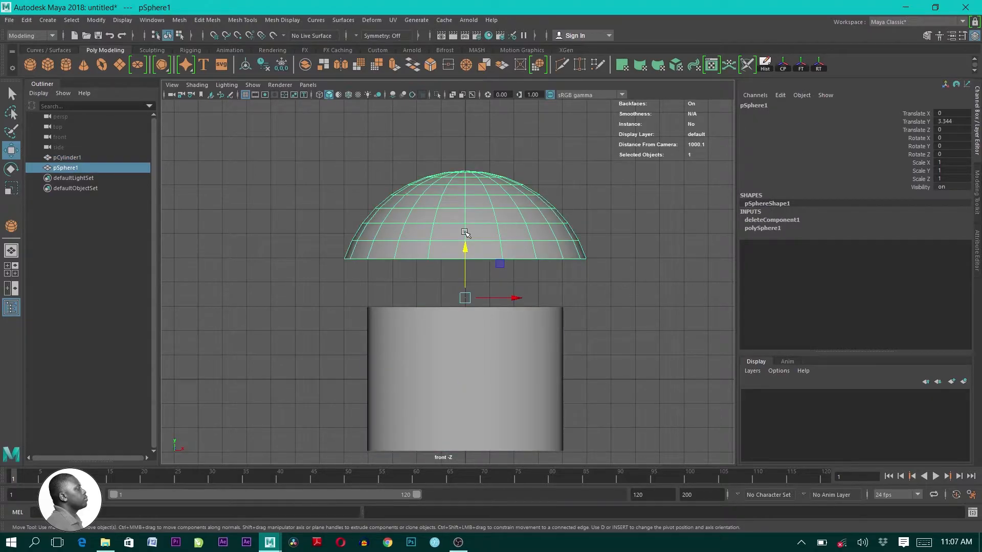
pyautogui.press('r')
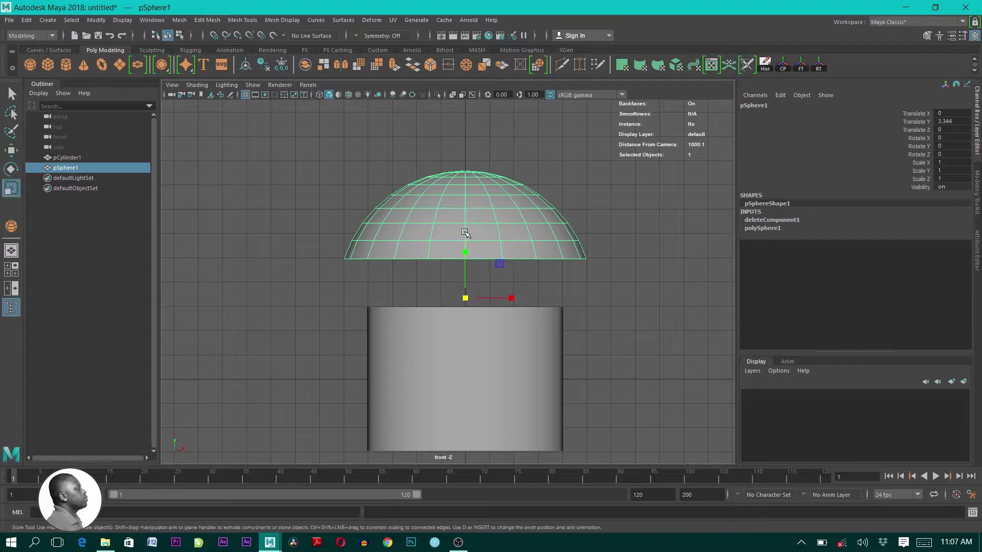
pyautogui.moveTo(465, 298); pyautogui.dragTo(424, 316)
pyautogui.press('w')
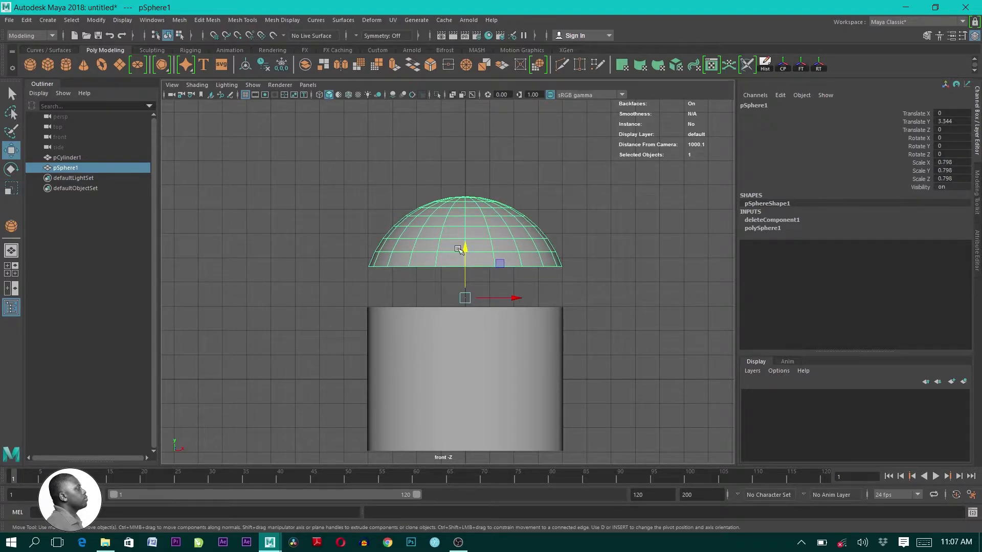
pyautogui.moveTo(466, 246); pyautogui.dragTo(465, 282)
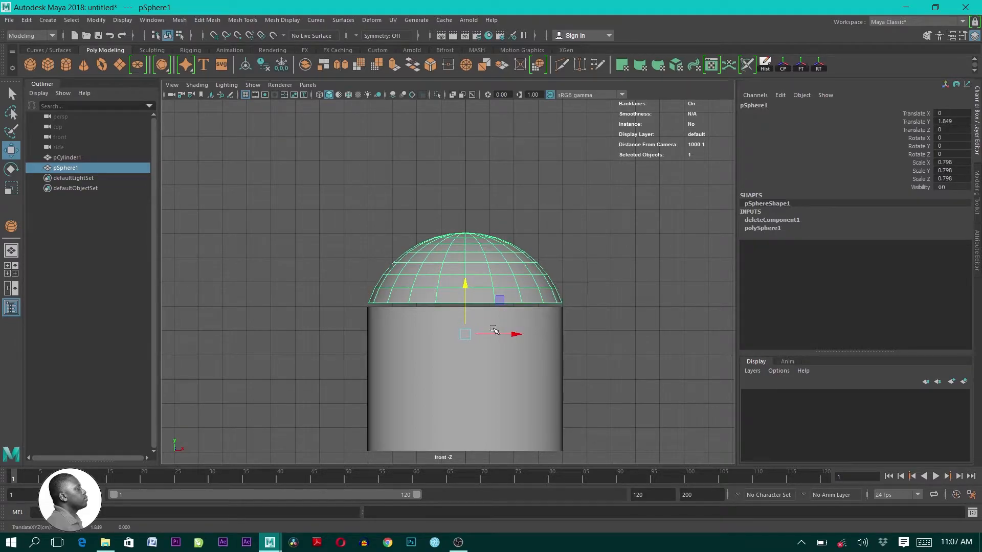
# In the perspective view, raise the dome to a Y translation of about 6.88 to expose the cylinder's top cap
pyautogui.press('space')
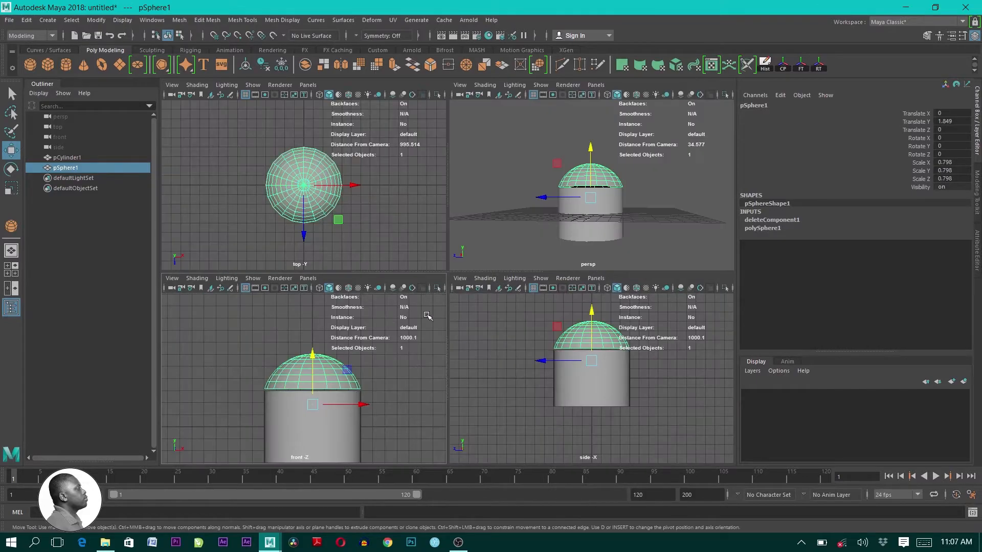
pyautogui.press('space')
pyautogui.scroll(2, 561, 322)
pyautogui.keyDown('alt'); pyautogui.moveTo(560, 321); pyautogui.dragTo(528, 377); pyautogui.keyUp('alt')
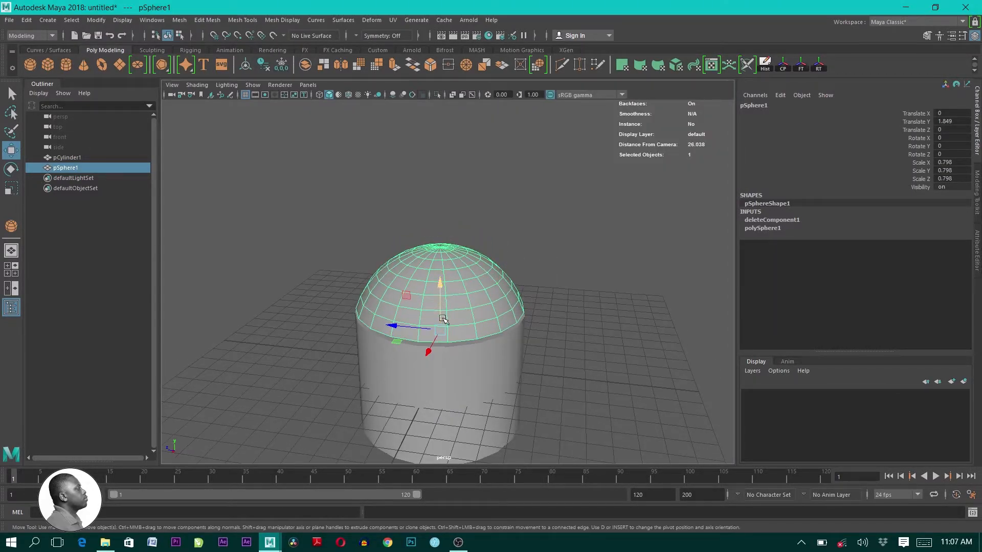
pyautogui.moveTo(441, 288); pyautogui.dragTo(443, 182)
# Paint-select all the triangular faces of the cylinder's top cap and delete them to open the cylinder
pyautogui.click(469, 319)
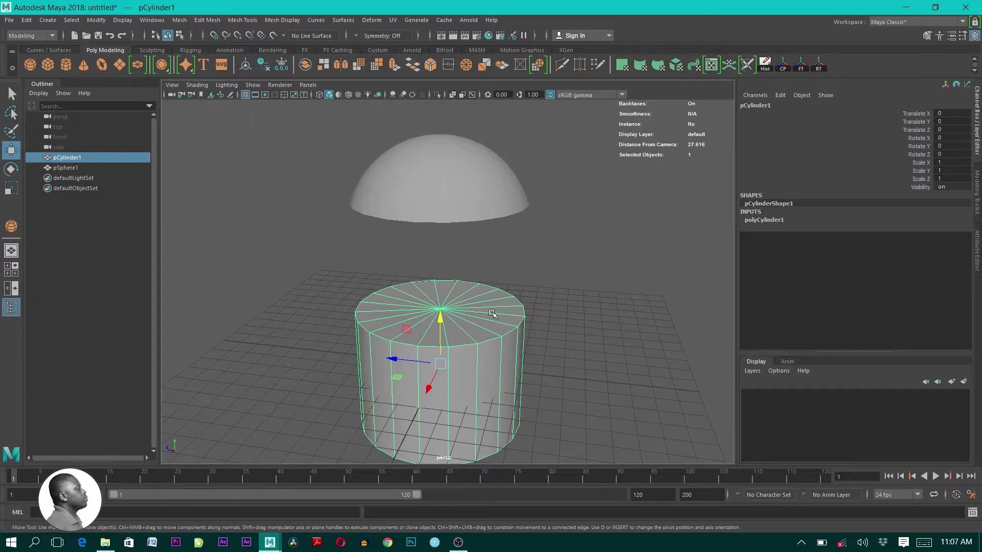
pyautogui.scroll(3, 494, 390)
pyautogui.keyDown('alt'); pyautogui.moveTo(494, 391); pyautogui.dragTo(481, 409); pyautogui.keyUp('alt')
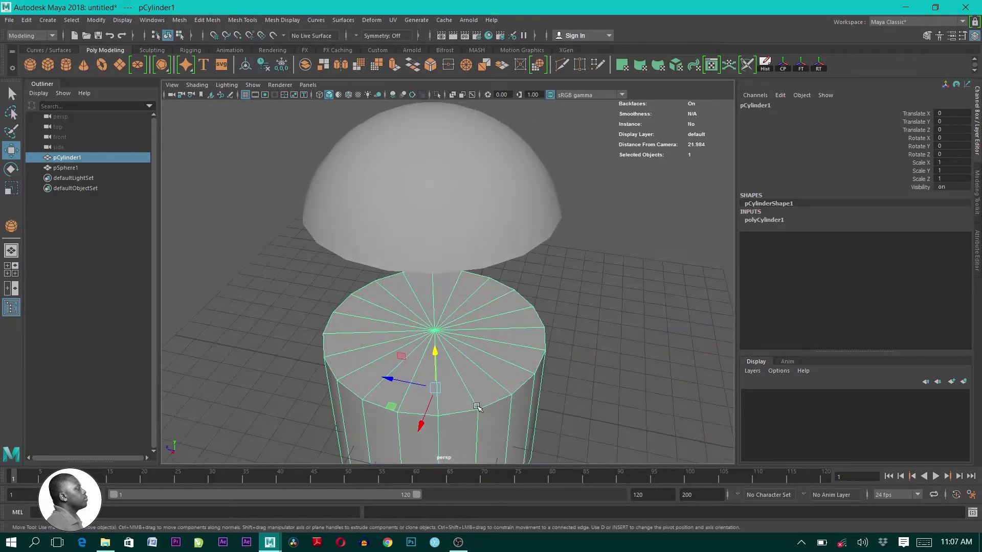
pyautogui.keyDown('alt'); pyautogui.moveTo(473, 363); pyautogui.dragTo(471, 318, button='middle'); pyautogui.keyUp('alt')
pyautogui.scroll(3, 482, 388)
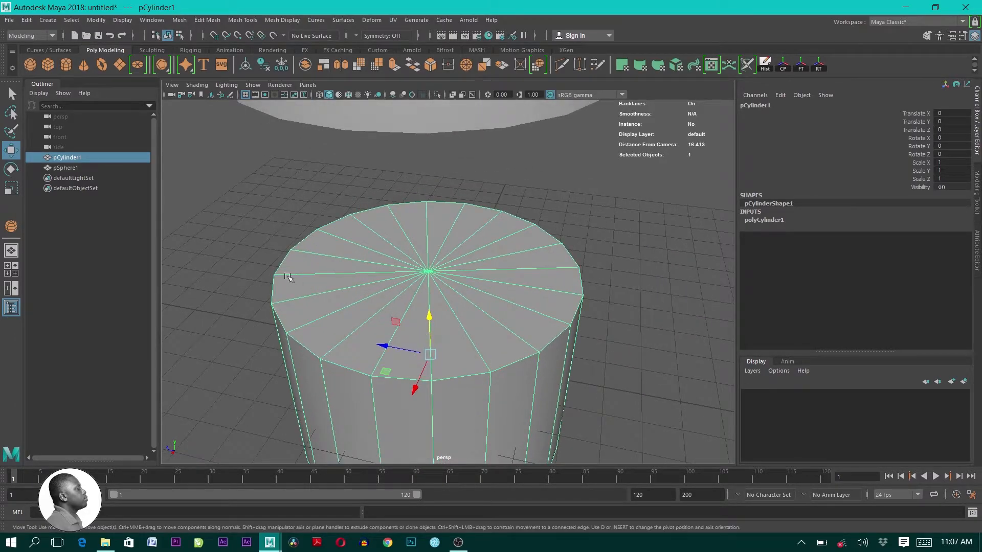
pyautogui.moveTo(371, 247); pyautogui.dragTo(375, 279, button='right')
pyautogui.click(338, 285)
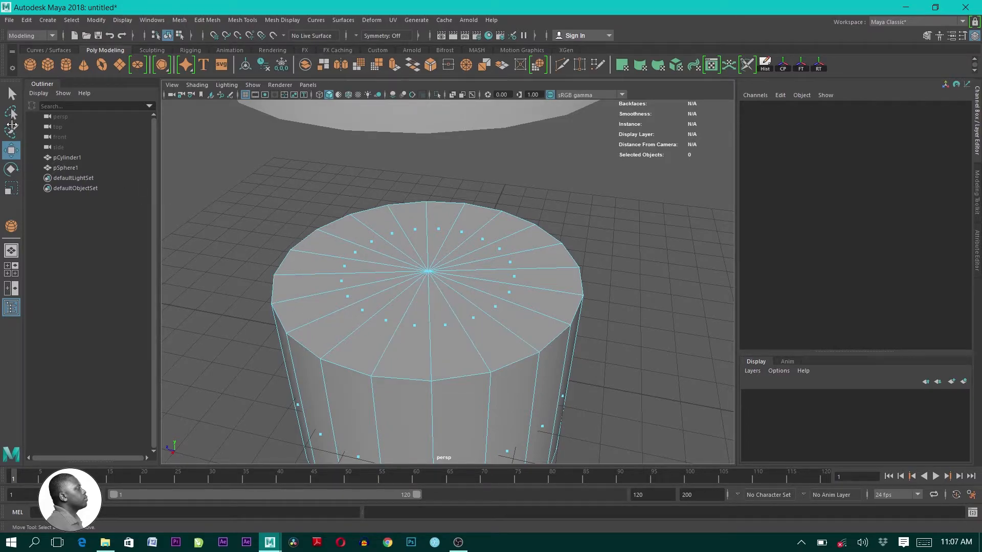
pyautogui.click(13, 133)
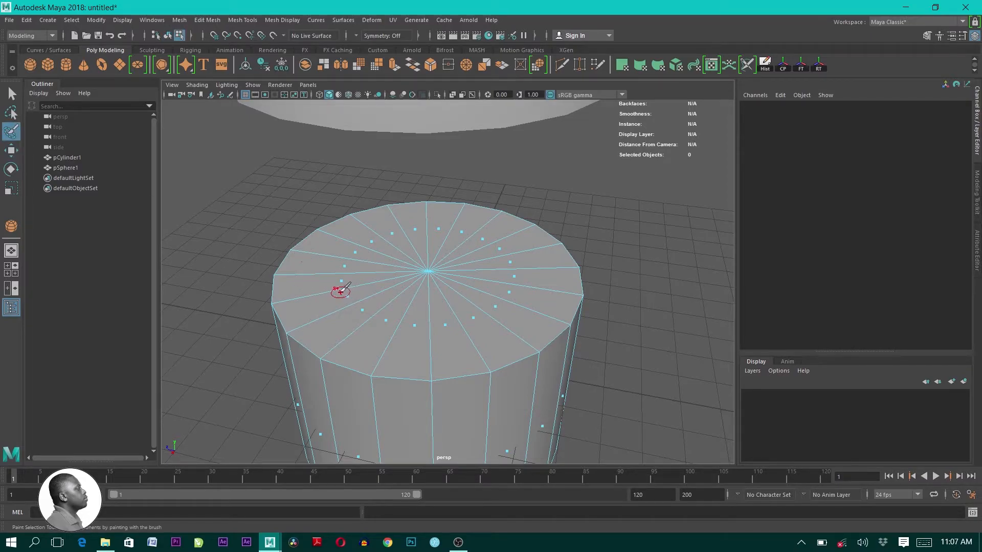
pyautogui.moveTo(397, 288)
pyautogui.keyDown('alt'); pyautogui.mouseDown()
pyautogui.moveTo(395, 316)
pyautogui.moveTo(402, 299)
pyautogui.mouseUp(); pyautogui.keyUp('alt')
pyautogui.moveTo(344, 272)
pyautogui.mouseDown()
pyautogui.moveTo(417, 225)
pyautogui.moveTo(488, 240)
pyautogui.moveTo(525, 290)
pyautogui.moveTo(489, 328)
pyautogui.mouseUp()
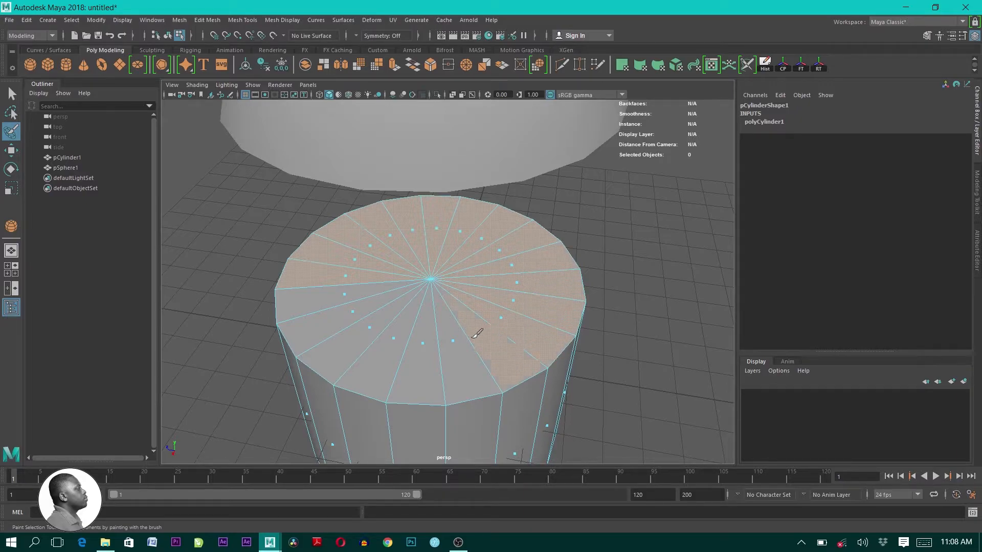
pyautogui.moveTo(419, 340)
pyautogui.mouseDown()
pyautogui.moveTo(373, 321)
pyautogui.moveTo(354, 304)
pyautogui.moveTo(351, 284)
pyautogui.mouseUp()
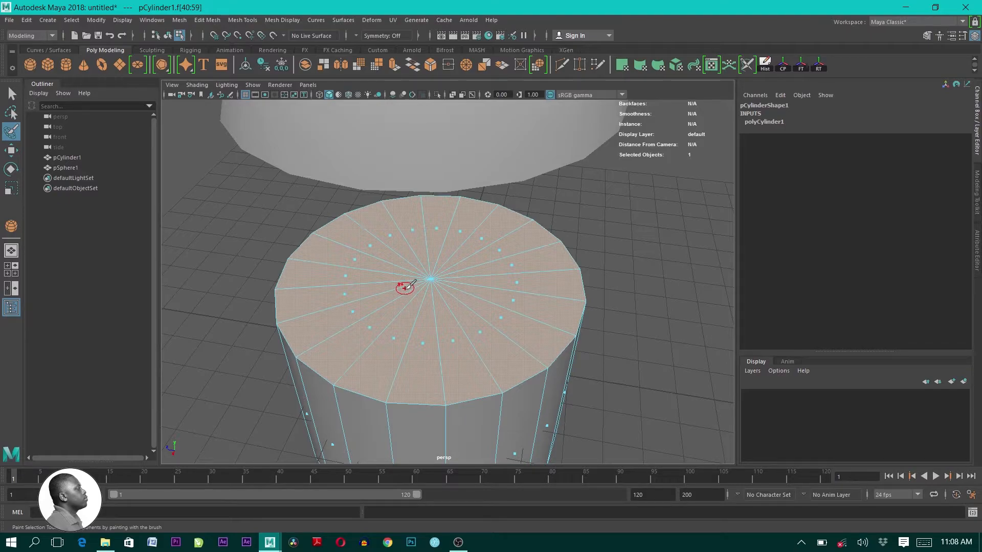
pyautogui.press('Delete')
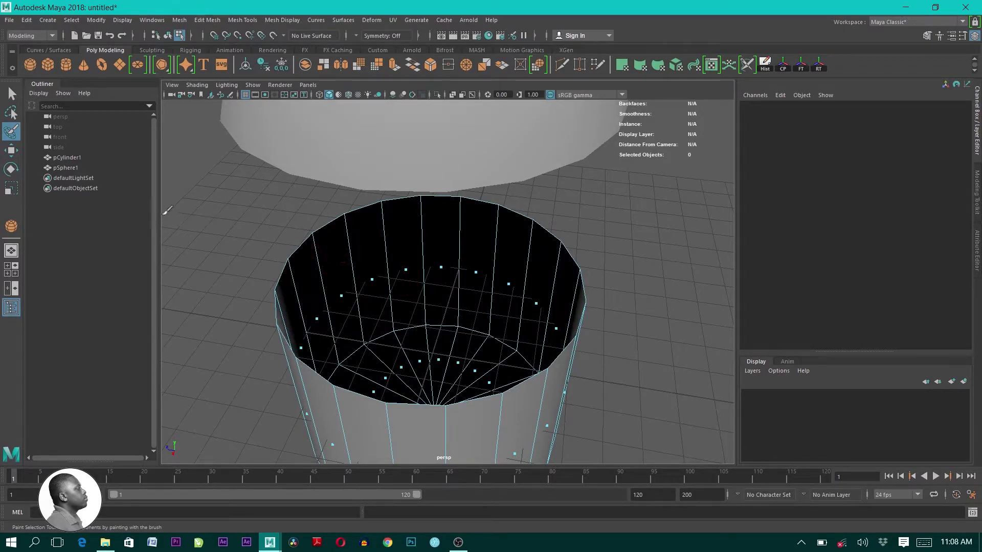
# Return to object selection and lower the dome to a Y translation of about 1.76, just above the cylinder's open rim
pyautogui.click(9, 94)
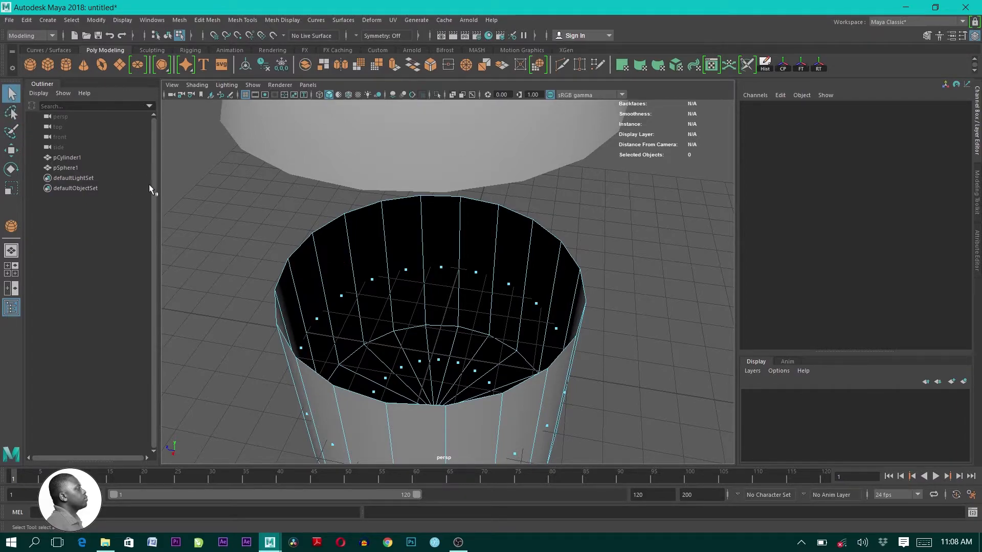
pyautogui.keyDown('alt'); pyautogui.moveTo(532, 327); pyautogui.dragTo(499, 284, button='right'); pyautogui.keyUp('alt')
pyautogui.keyDown('alt'); pyautogui.moveTo(499, 284); pyautogui.dragTo(518, 249); pyautogui.keyUp('alt')
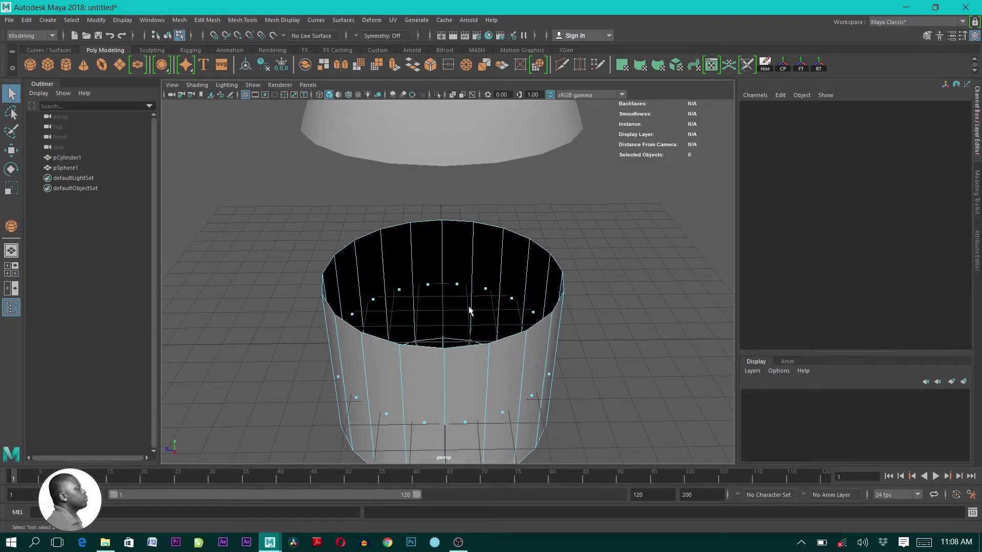
pyautogui.moveTo(476, 273); pyautogui.dragTo(526, 238, button='right')
pyautogui.keyDown('alt'); pyautogui.moveTo(565, 339); pyautogui.dragTo(420, 139); pyautogui.keyUp('alt')
pyautogui.click(420, 132)
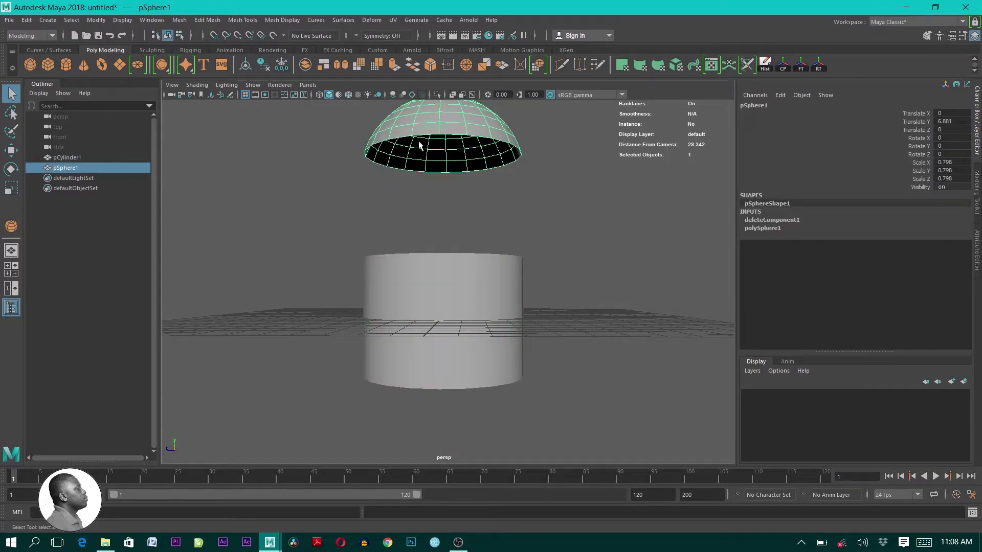
pyautogui.press('w')
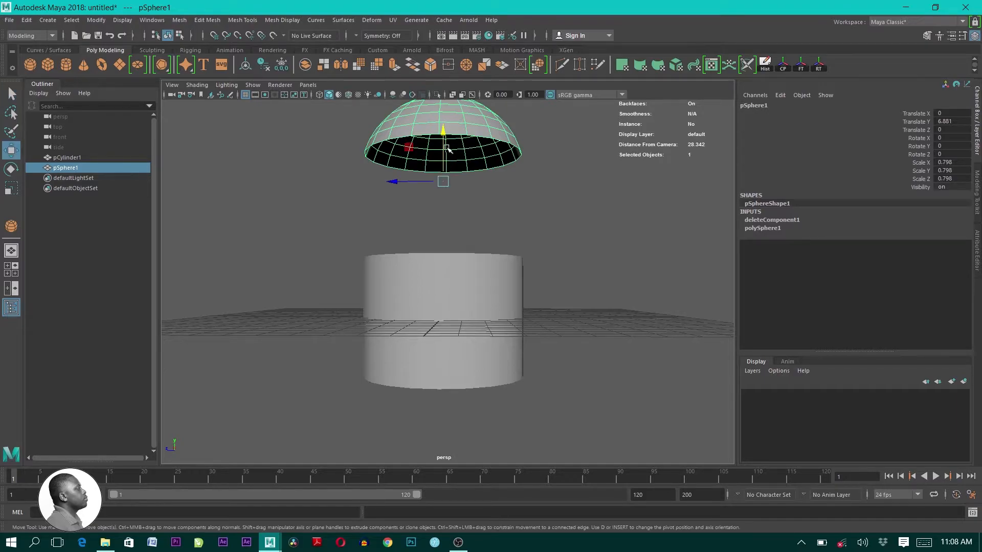
pyautogui.moveTo(442, 132); pyautogui.dragTo(445, 231)
pyautogui.scroll(5, 428, 282)
pyautogui.scroll(5, 452, 348)
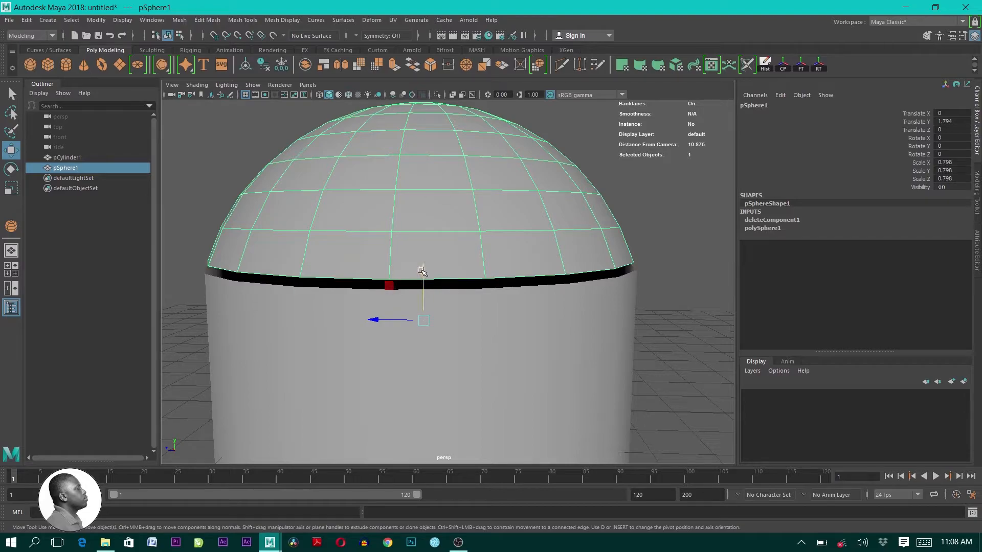
pyautogui.moveTo(421, 272); pyautogui.dragTo(424, 274)
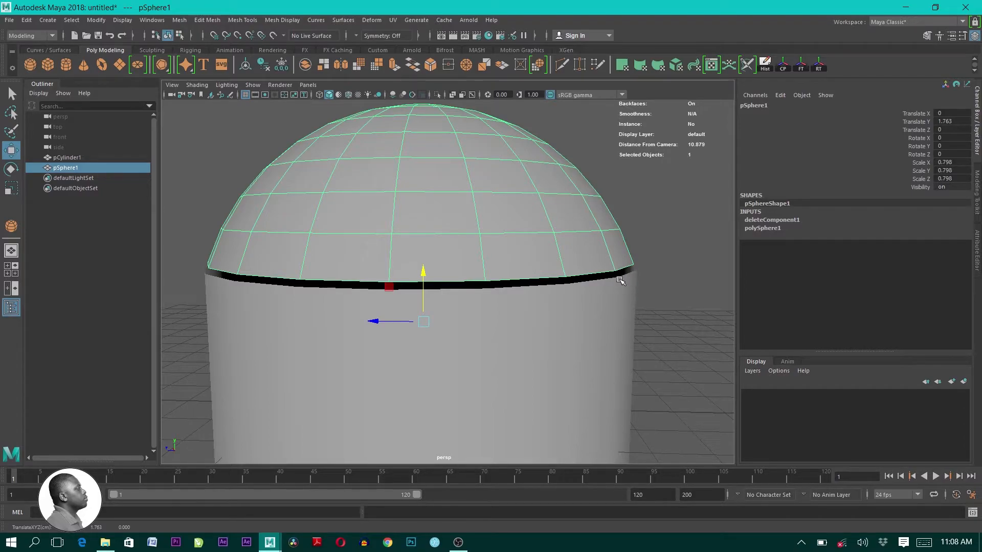
# Inspect the gap between the two rims up close and lower the dome to a Y translation of about 1.64
pyautogui.scroll(-3, 574, 329)
pyautogui.keyDown('alt'); pyautogui.moveTo(503, 332); pyautogui.dragTo(524, 351); pyautogui.keyUp('alt')
pyautogui.scroll(5, 573, 343)
pyautogui.keyDown('alt'); pyautogui.moveTo(579, 320); pyautogui.dragTo(413, 274, button='middle'); pyautogui.keyUp('alt')
pyautogui.keyDown('alt'); pyautogui.moveTo(407, 285); pyautogui.dragTo(440, 306); pyautogui.keyUp('alt')
pyautogui.keyDown('alt'); pyautogui.moveTo(440, 306); pyautogui.dragTo(505, 326, button='right'); pyautogui.keyUp('alt')
pyautogui.keyDown('alt'); pyautogui.moveTo(505, 327); pyautogui.dragTo(471, 292, button='middle'); pyautogui.keyUp('alt')
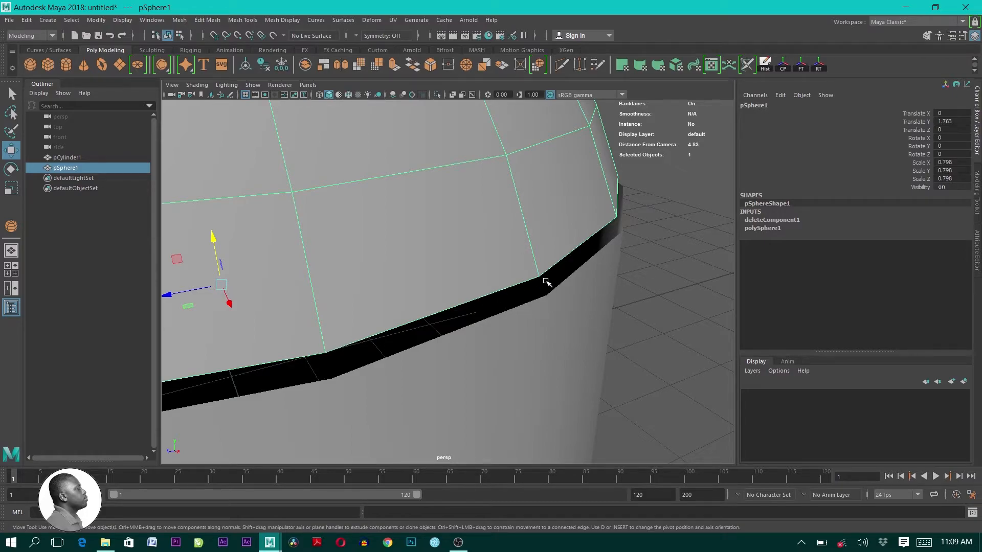
pyautogui.click(546, 305)
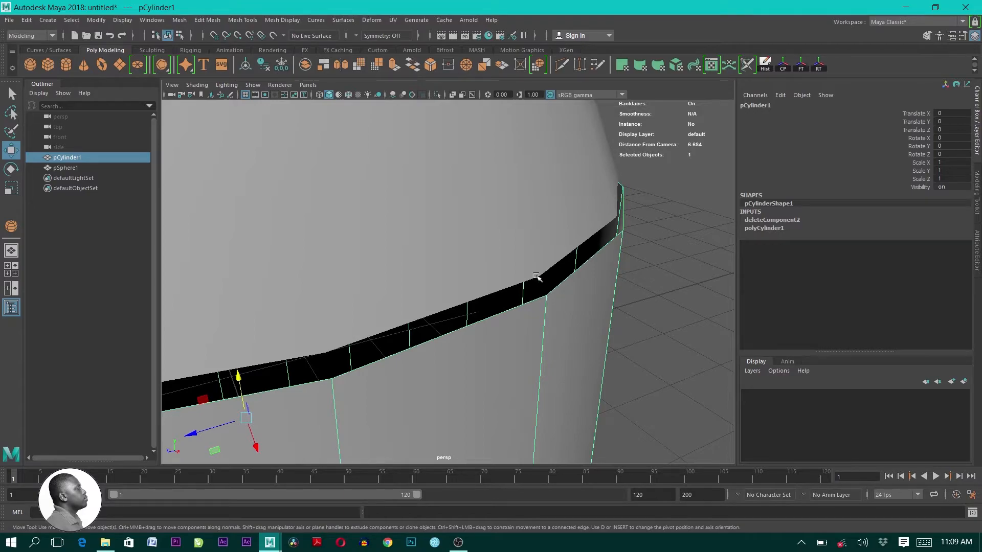
pyautogui.click(441, 238)
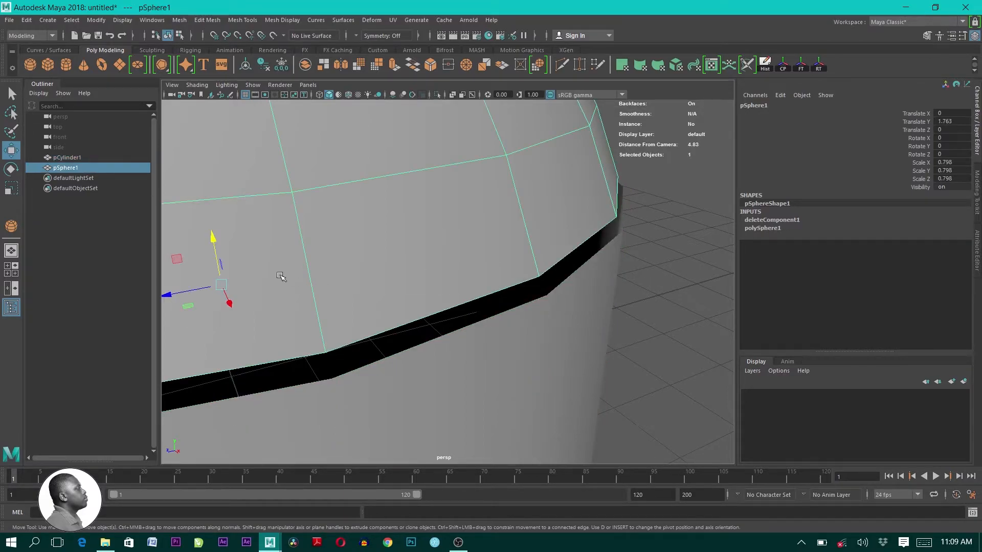
pyautogui.moveTo(214, 237); pyautogui.dragTo(224, 248)
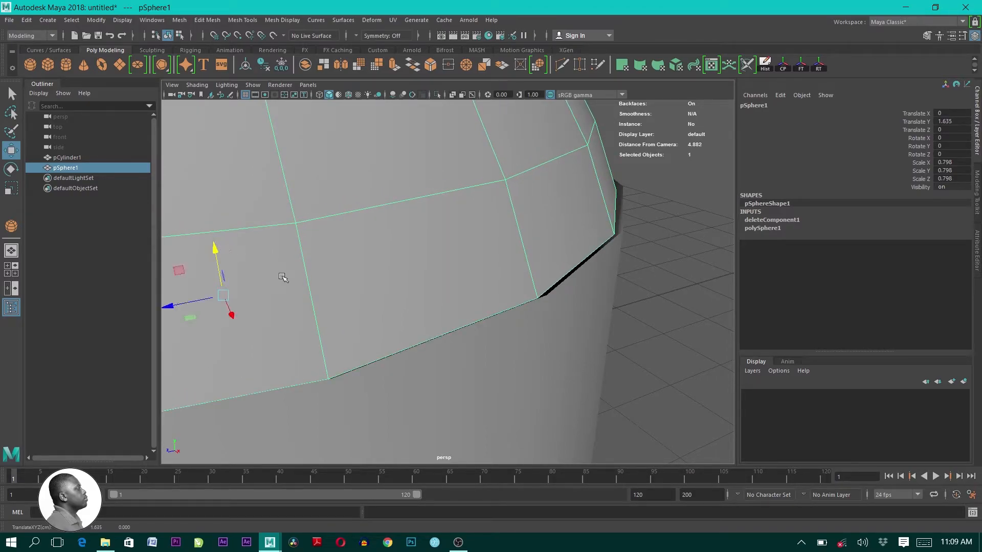
# Raise the dome to a Y translation of about 1.78, leaving a narrow gap between its rim and the cylinder
pyautogui.scroll(-3, 407, 361)
pyautogui.keyDown('alt'); pyautogui.moveTo(354, 384); pyautogui.dragTo(358, 266); pyautogui.keyUp('alt')
pyautogui.keyDown('alt'); pyautogui.moveTo(358, 265); pyautogui.dragTo(423, 318, button='middle'); pyautogui.keyUp('alt')
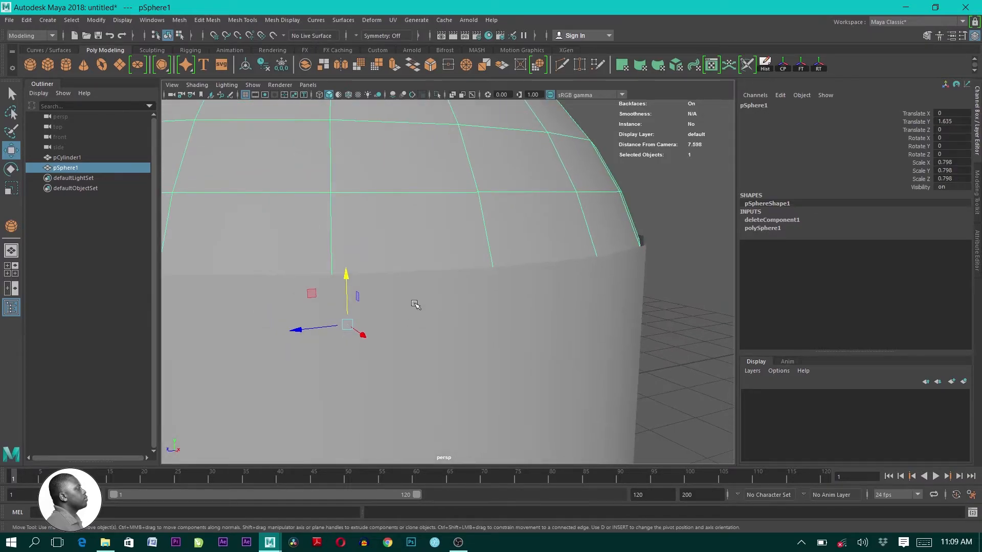
pyautogui.moveTo(348, 275); pyautogui.dragTo(353, 266)
pyautogui.keyDown('alt'); pyautogui.moveTo(463, 305); pyautogui.dragTo(414, 312, button='right'); pyautogui.keyUp('alt')
pyautogui.keyDown('alt'); pyautogui.moveTo(414, 312); pyautogui.dragTo(465, 291); pyautogui.keyUp('alt')
pyautogui.keyDown('alt'); pyautogui.moveTo(501, 358); pyautogui.dragTo(445, 320, button='middle'); pyautogui.keyUp('alt')
pyautogui.keyDown('alt'); pyautogui.moveTo(445, 321); pyautogui.dragTo(513, 335, button='right'); pyautogui.keyUp('alt')
pyautogui.keyDown('alt'); pyautogui.moveTo(519, 282); pyautogui.dragTo(430, 302); pyautogui.keyUp('alt')
pyautogui.keyDown('alt'); pyautogui.moveTo(482, 285); pyautogui.dragTo(501, 264); pyautogui.keyUp('alt')
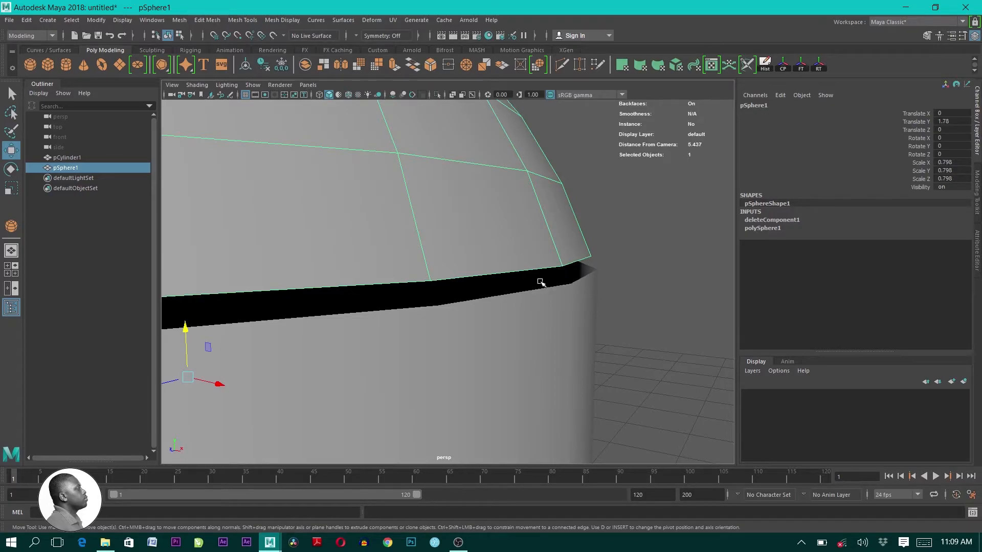
pyautogui.scroll(-10, 541, 278)
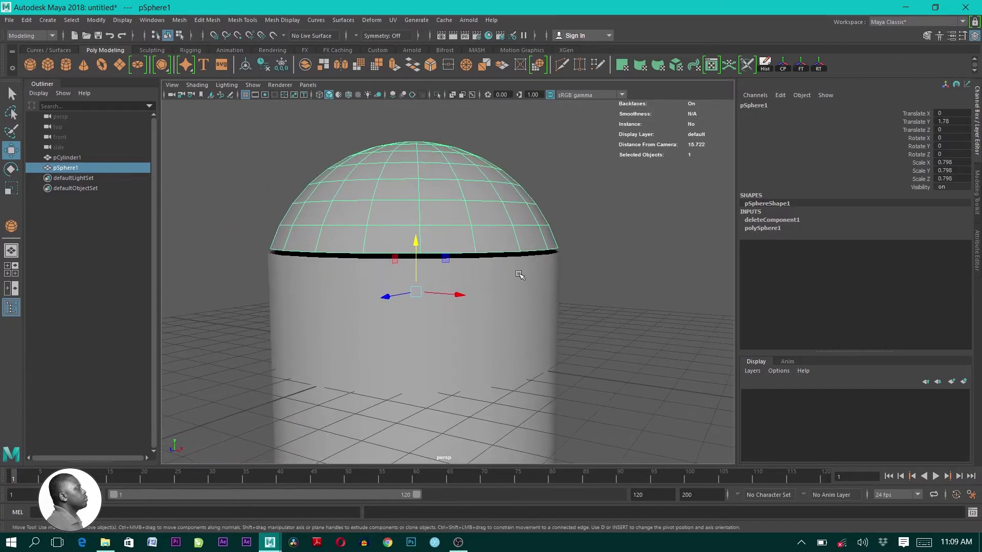
# Select both the dome and the cylinder and combine them into a single mesh
pyautogui.click(616, 211)
pyautogui.moveTo(628, 198); pyautogui.dragTo(369, 366)
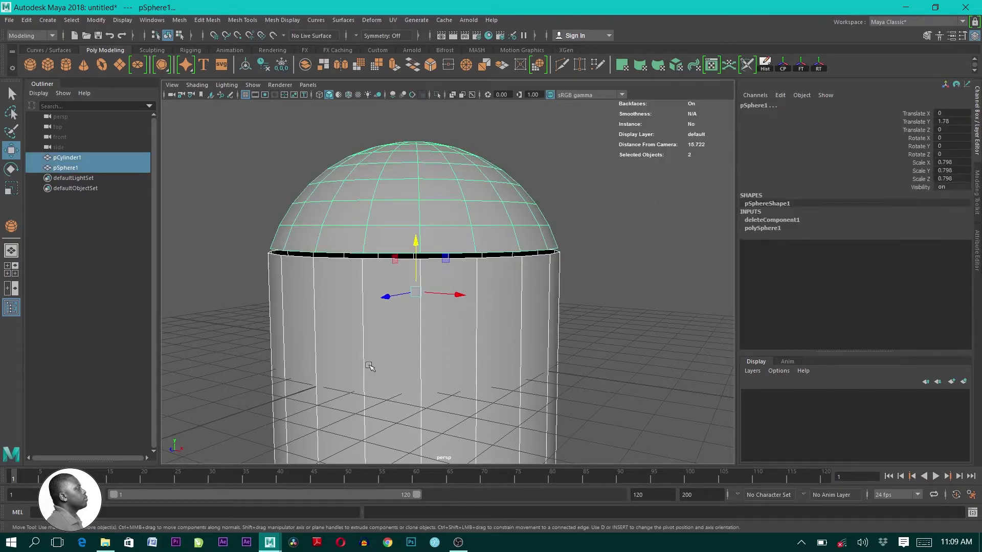
pyautogui.keyDown('shift'); pyautogui.rightClick(415, 220); pyautogui.keyUp('shift')
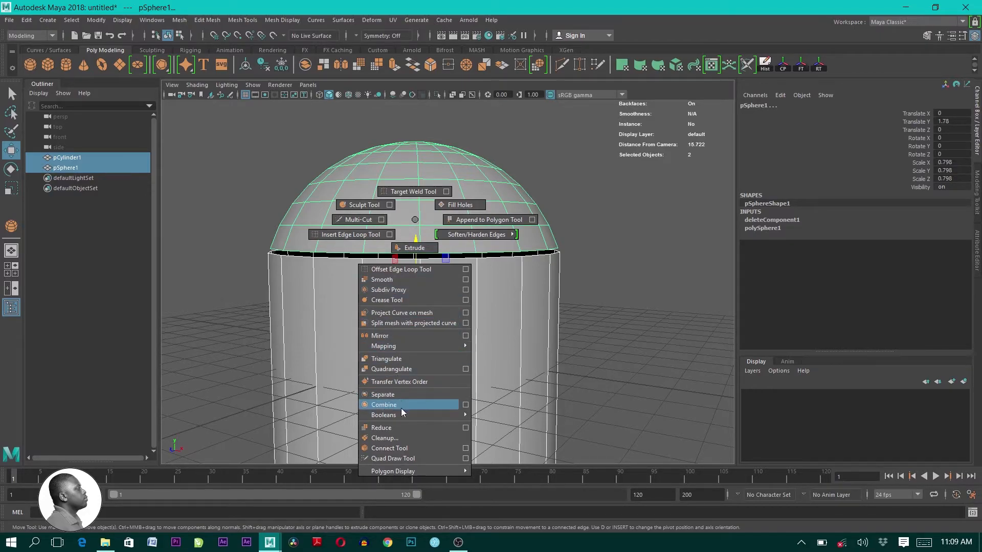
pyautogui.click(384, 404)
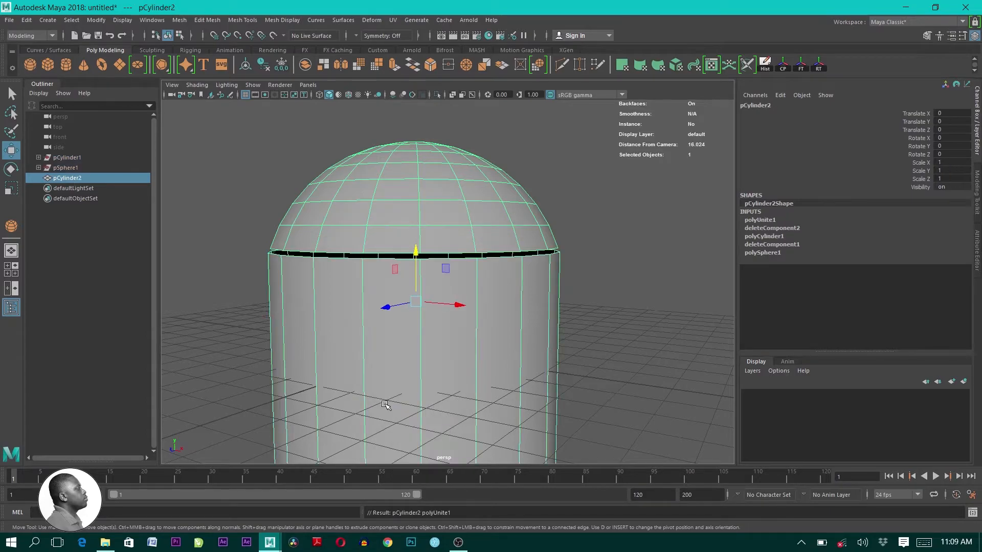
# Delete the construction history of the combined dome-and-cylinder mesh
pyautogui.click(566, 174)
pyautogui.click(461, 236)
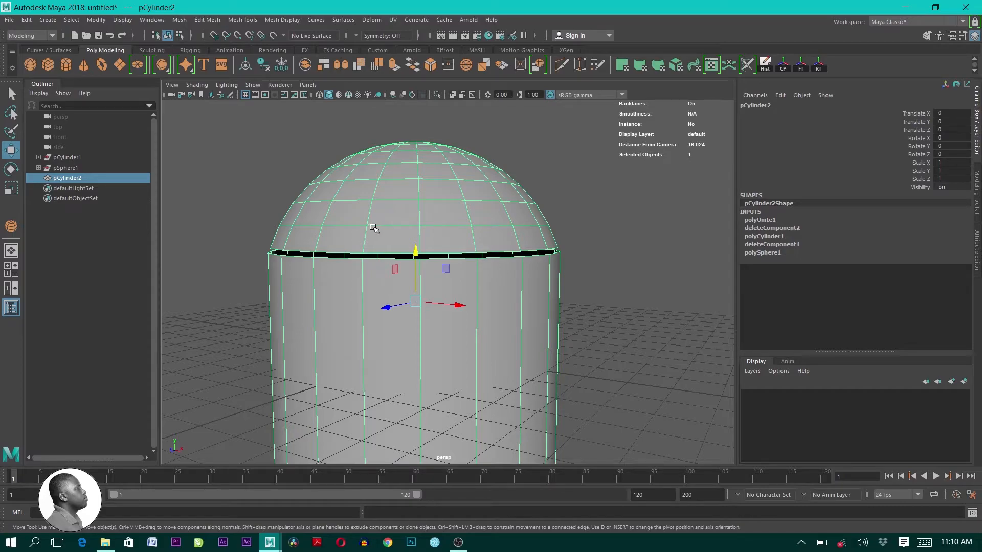
pyautogui.click(30, 23)
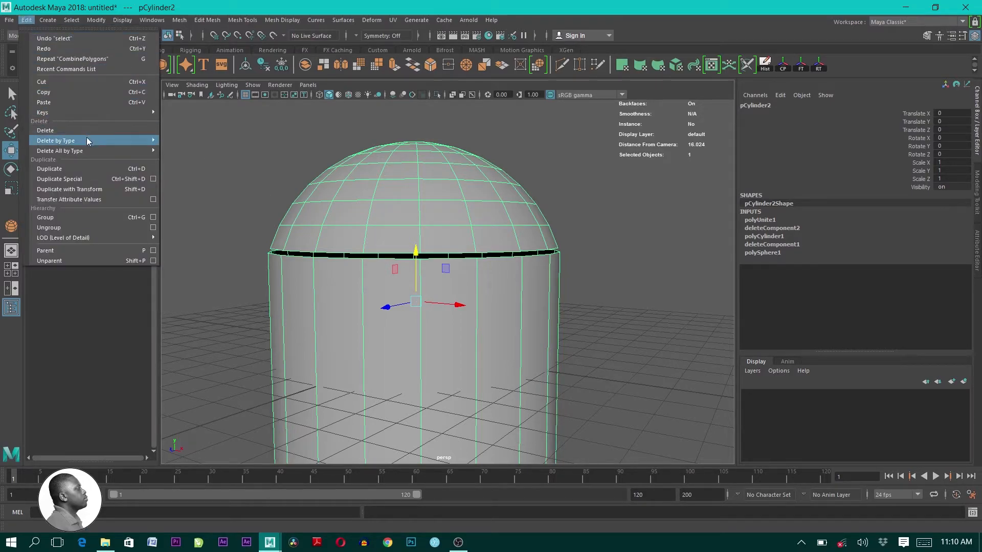
pyautogui.moveTo(95, 144)
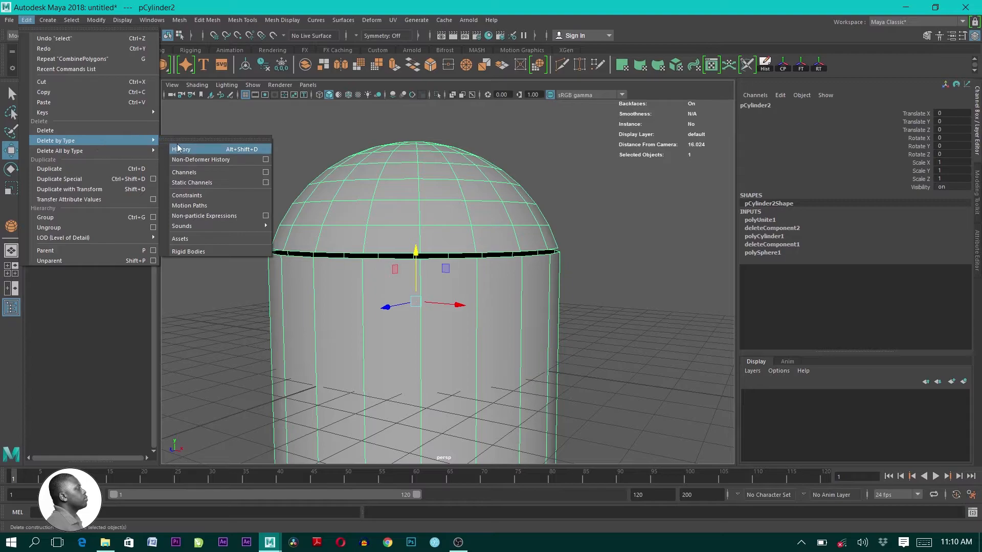
pyautogui.click(194, 150)
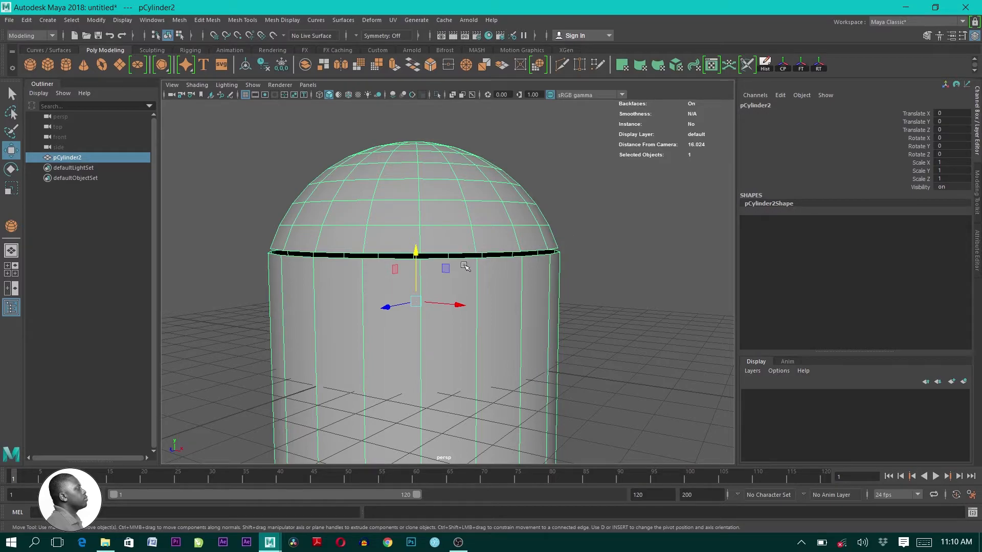
# Start the Target Weld Tool and weld the cylinder's front rim vertex to the dome vertex directly above it
pyautogui.keyDown('alt'); pyautogui.moveTo(455, 247); pyautogui.dragTo(500, 303, button='right'); pyautogui.keyUp('alt')
pyautogui.keyDown('alt'); pyautogui.moveTo(499, 303); pyautogui.dragTo(493, 311); pyautogui.keyUp('alt')
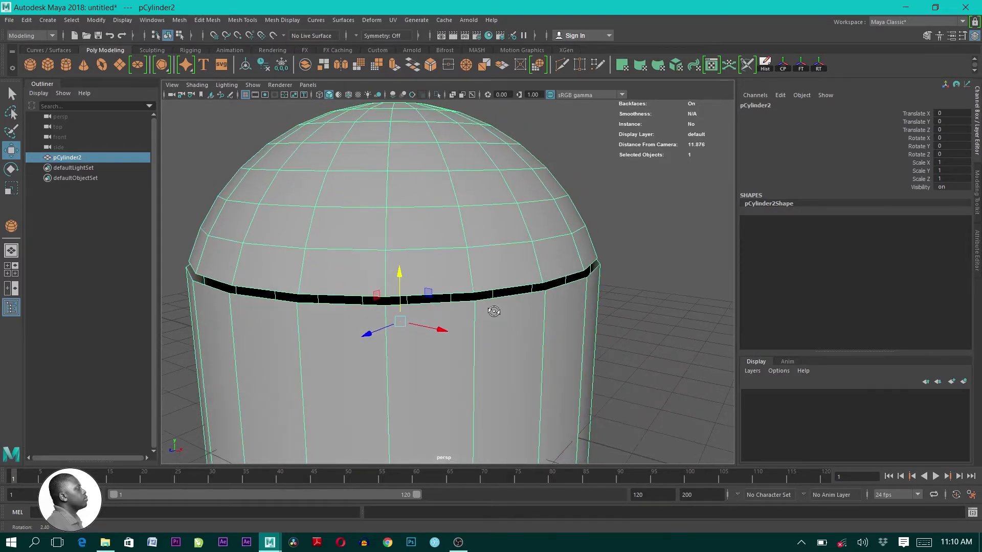
pyautogui.keyDown('alt'); pyautogui.moveTo(404, 236); pyautogui.dragTo(442, 228, button='middle'); pyautogui.keyUp('alt')
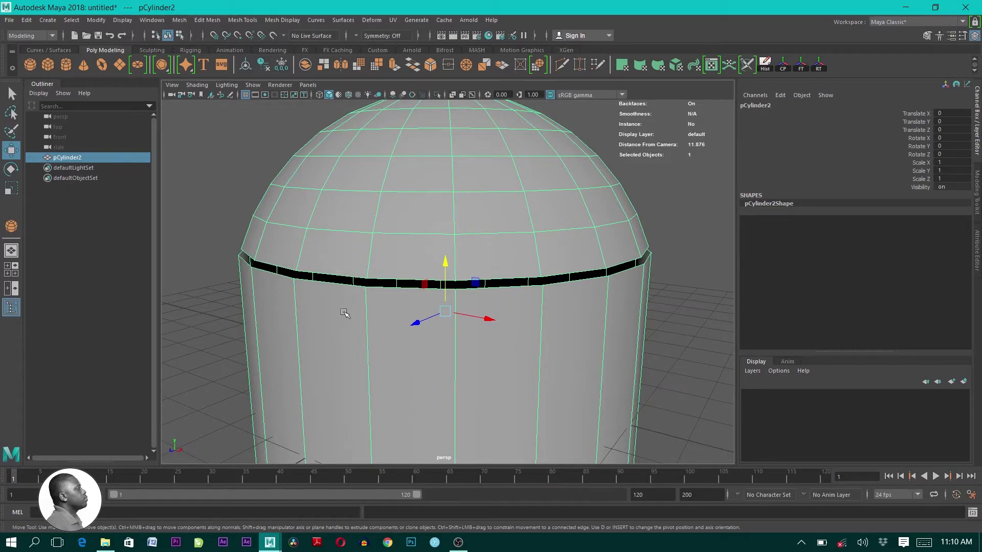
pyautogui.keyDown('shift'); pyautogui.rightClick(403, 238); pyautogui.keyUp('shift')
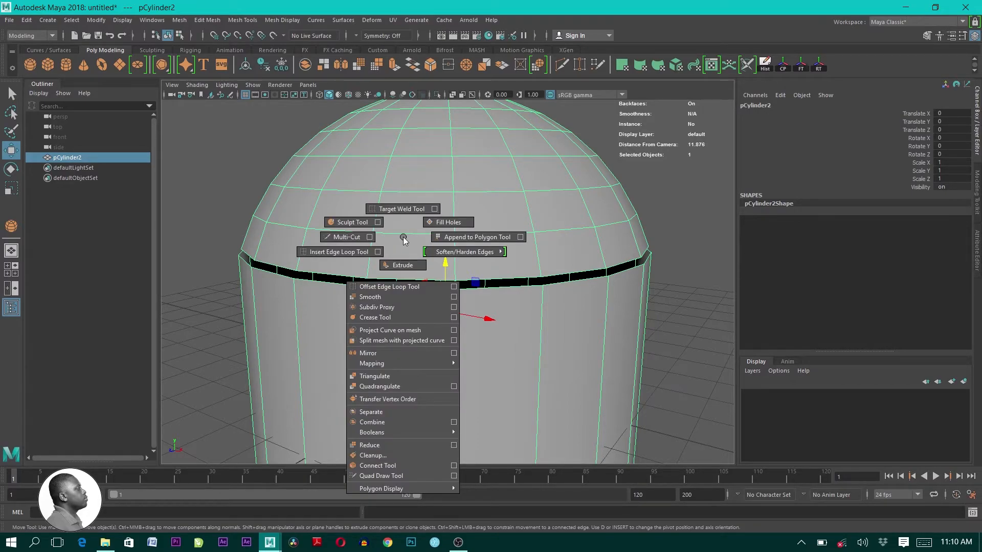
pyautogui.click(404, 210)
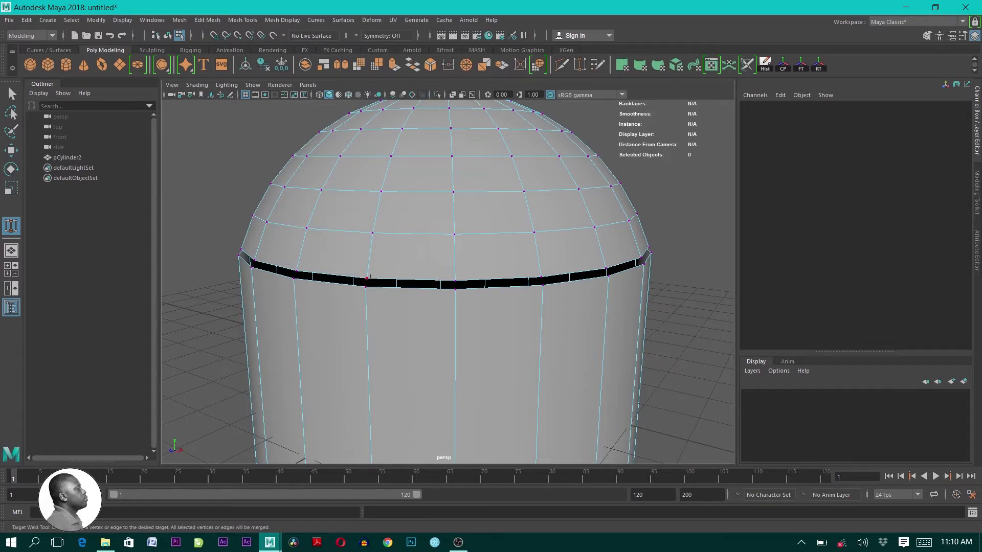
pyautogui.keyDown('shift'); pyautogui.rightClick(367, 278); pyautogui.keyUp('shift')
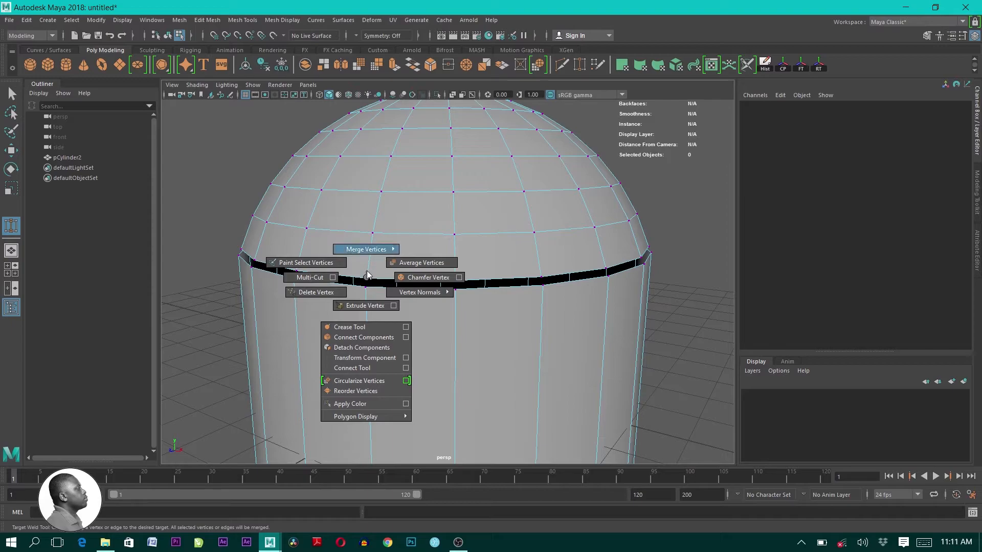
pyautogui.moveTo(371, 251)
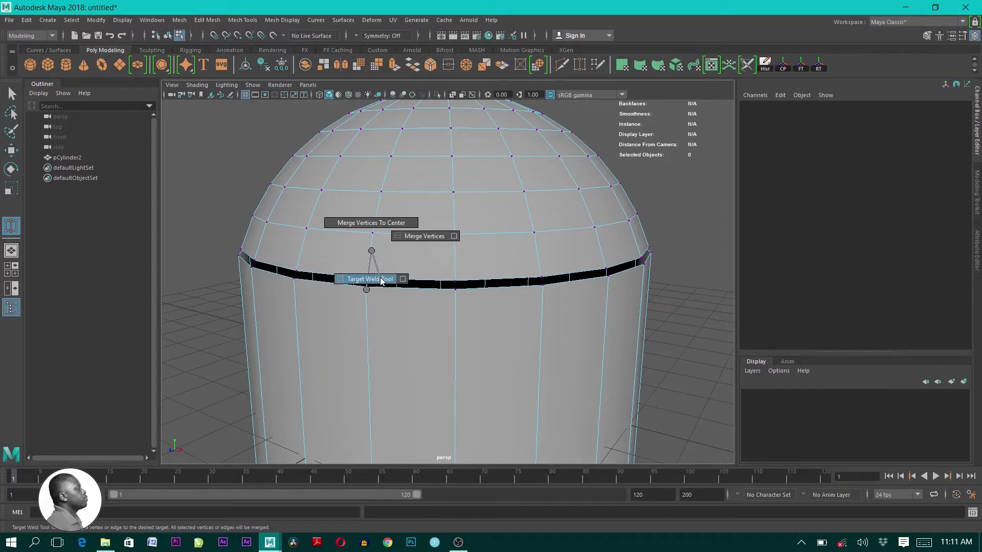
pyautogui.moveTo(381, 279); pyautogui.dragTo(379, 276, button='right')
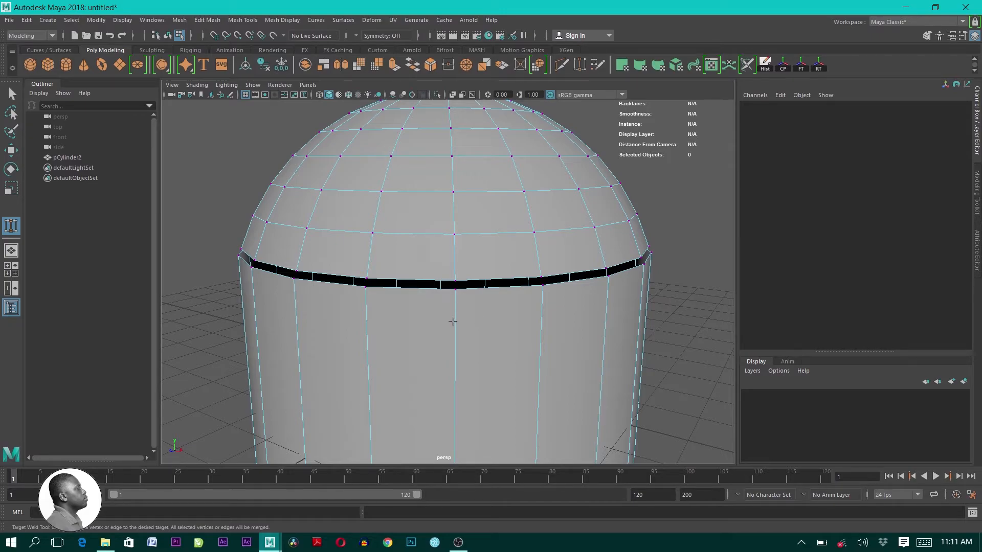
pyautogui.keyDown('alt'); pyautogui.moveTo(423, 315); pyautogui.dragTo(500, 357, button='right'); pyautogui.keyUp('alt')
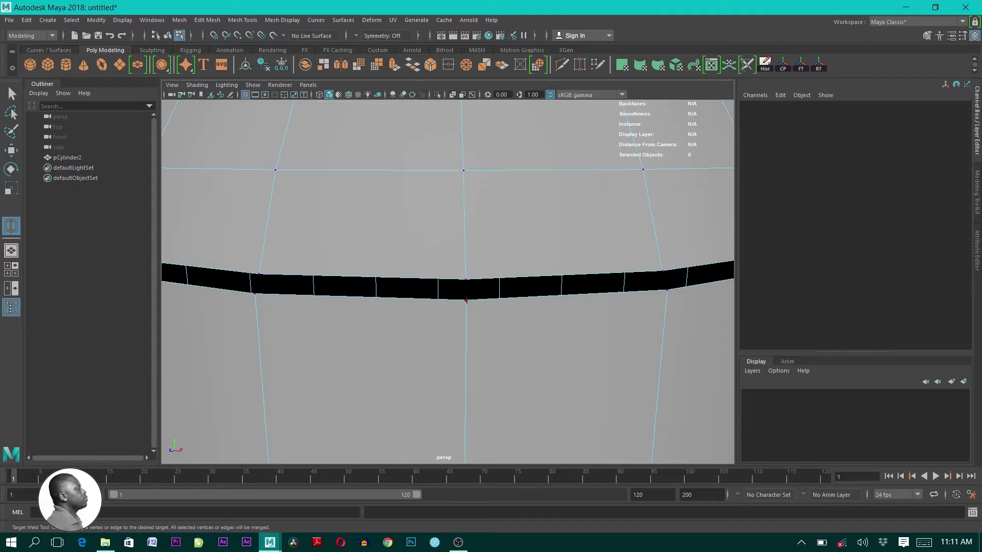
pyautogui.moveTo(466, 301); pyautogui.dragTo(465, 300)
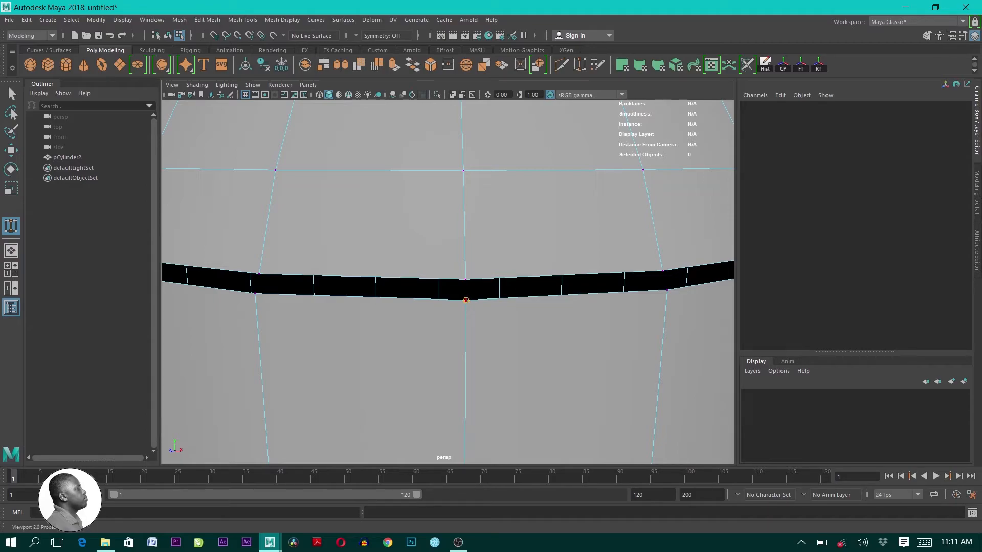
pyautogui.moveTo(466, 301); pyautogui.dragTo(468, 277)
pyautogui.moveTo(469, 276); pyautogui.dragTo(469, 277)
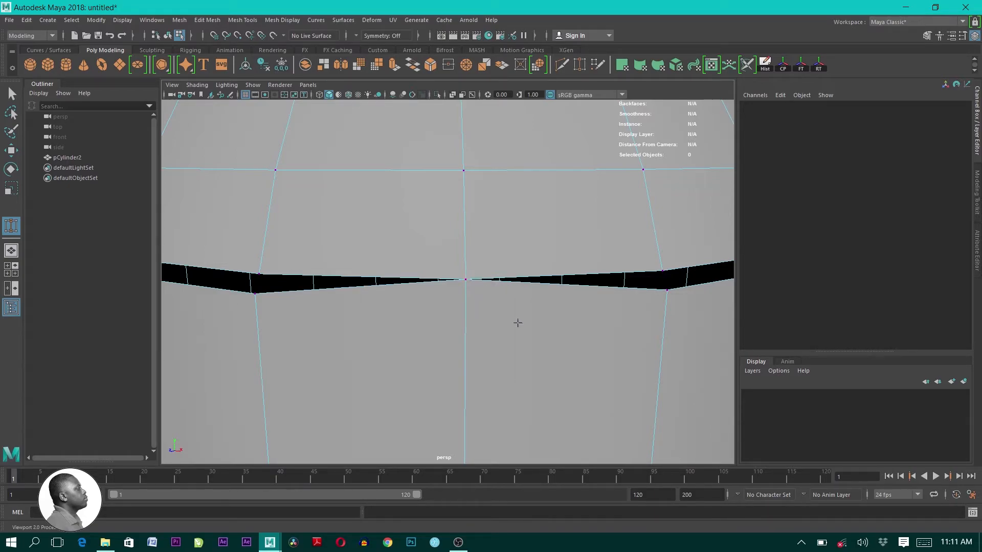
# Weld the next two cylinder rim vertices beside the closed part of the gap to their matching dome vertices
pyautogui.scroll(-6, 532, 320)
pyautogui.keyDown('alt'); pyautogui.moveTo(529, 297); pyautogui.dragTo(463, 330); pyautogui.keyUp('alt')
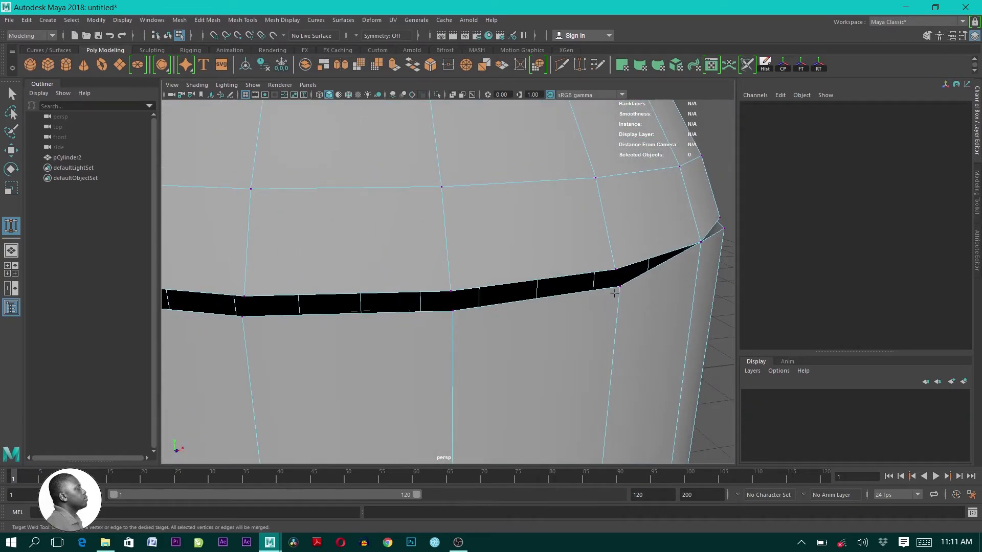
pyautogui.moveTo(620, 287); pyautogui.dragTo(615, 270)
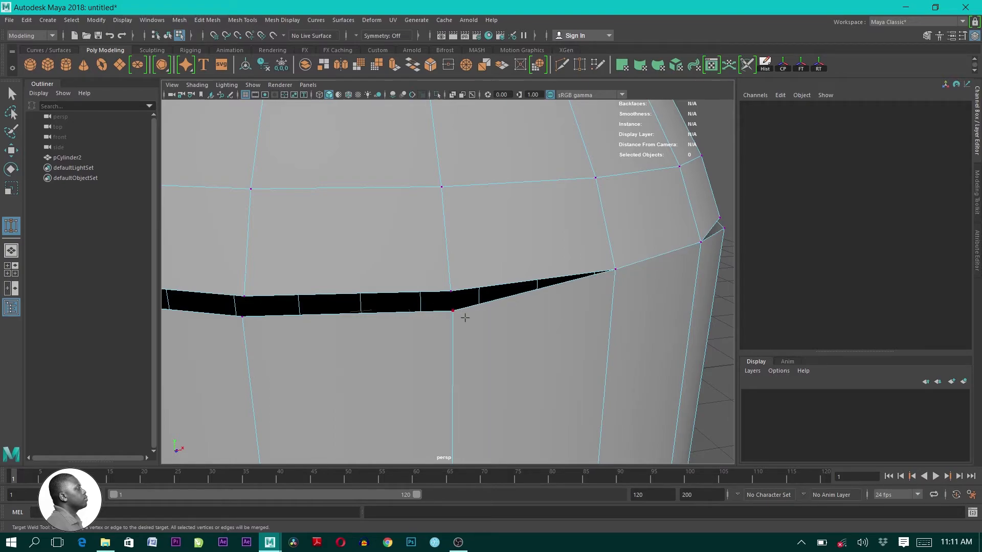
pyautogui.moveTo(452, 310); pyautogui.dragTo(451, 290)
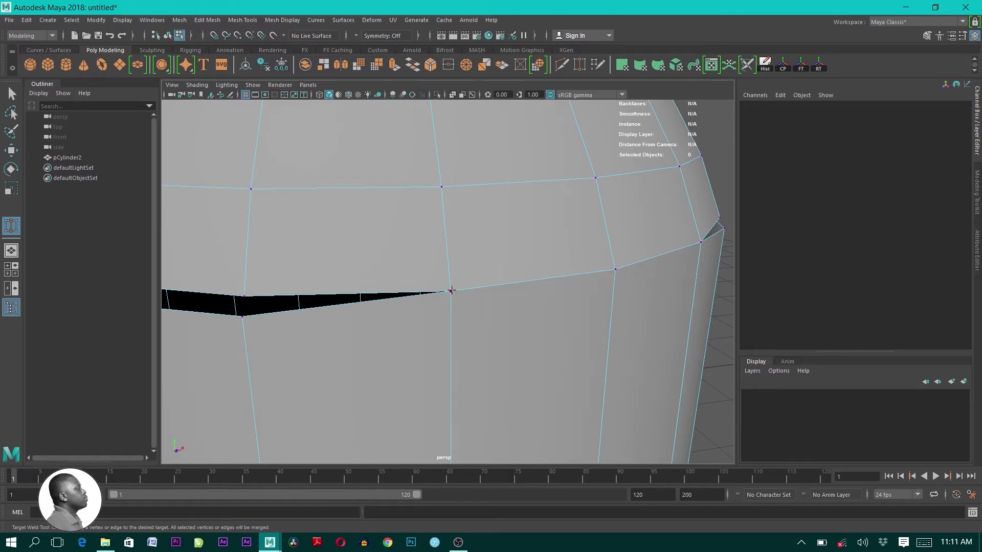
# Continue around the rim and target-weld two more cylinder vertices up to the dome's edge
pyautogui.scroll(-5, 460, 340)
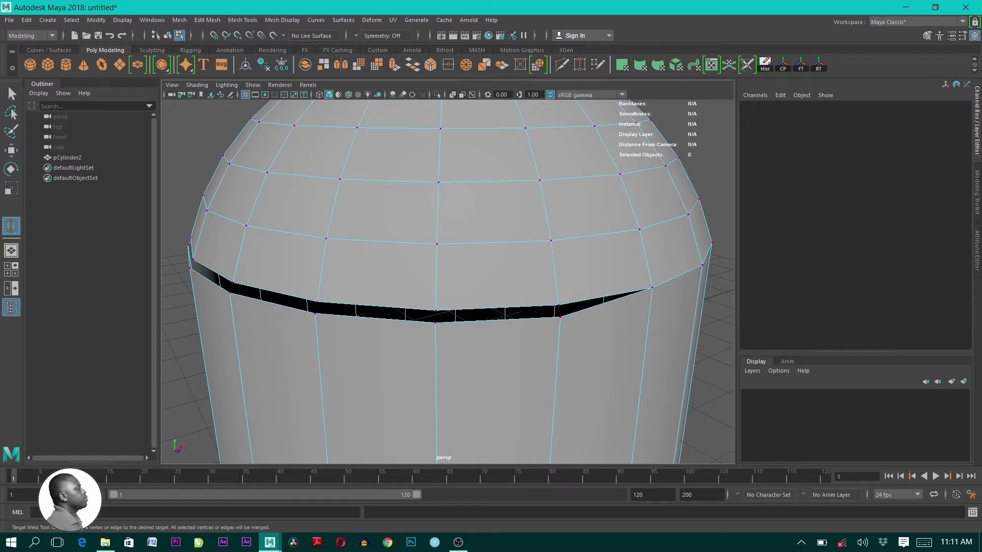
pyautogui.scroll(5, 557, 339)
pyautogui.keyDown('alt'); pyautogui.moveTo(534, 290); pyautogui.dragTo(453, 283, button='middle'); pyautogui.keyUp('alt')
pyautogui.scroll(5, 470, 307)
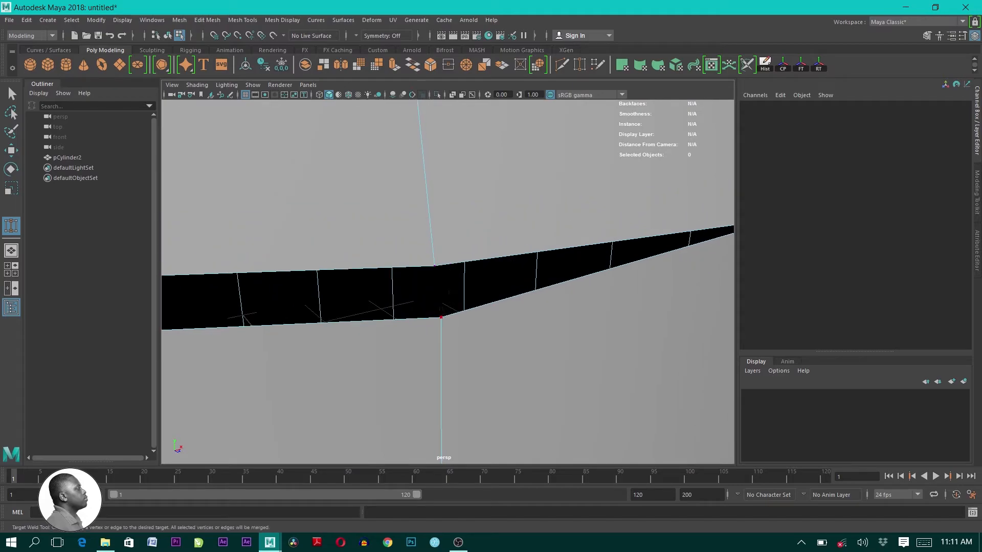
pyautogui.moveTo(441, 317); pyautogui.dragTo(434, 265)
pyautogui.keyDown('alt'); pyautogui.moveTo(529, 358); pyautogui.dragTo(408, 307, button='right'); pyautogui.keyUp('alt')
pyautogui.keyDown('alt'); pyautogui.moveTo(408, 308); pyautogui.dragTo(455, 309); pyautogui.keyUp('alt')
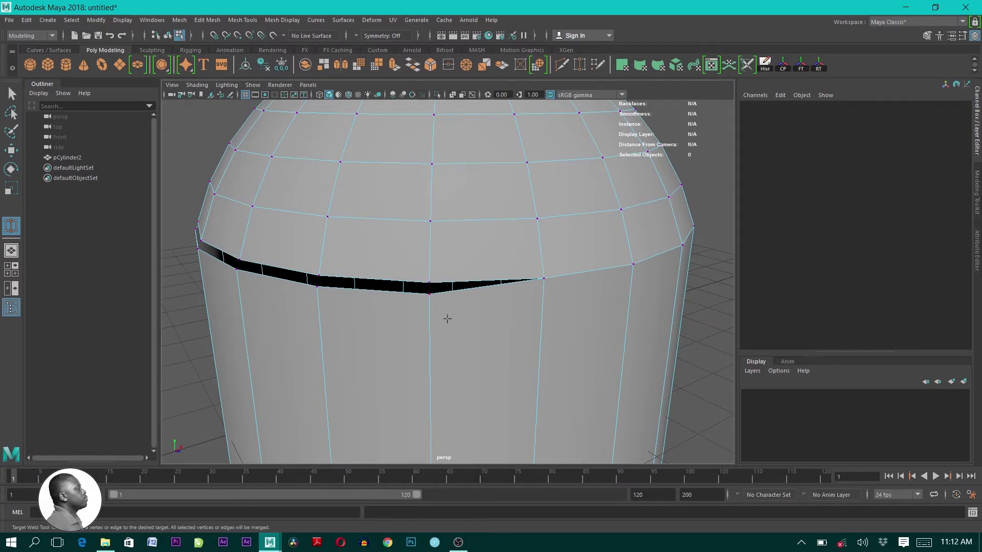
pyautogui.keyDown('alt'); pyautogui.moveTo(447, 321); pyautogui.dragTo(515, 354, button='right'); pyautogui.keyUp('alt')
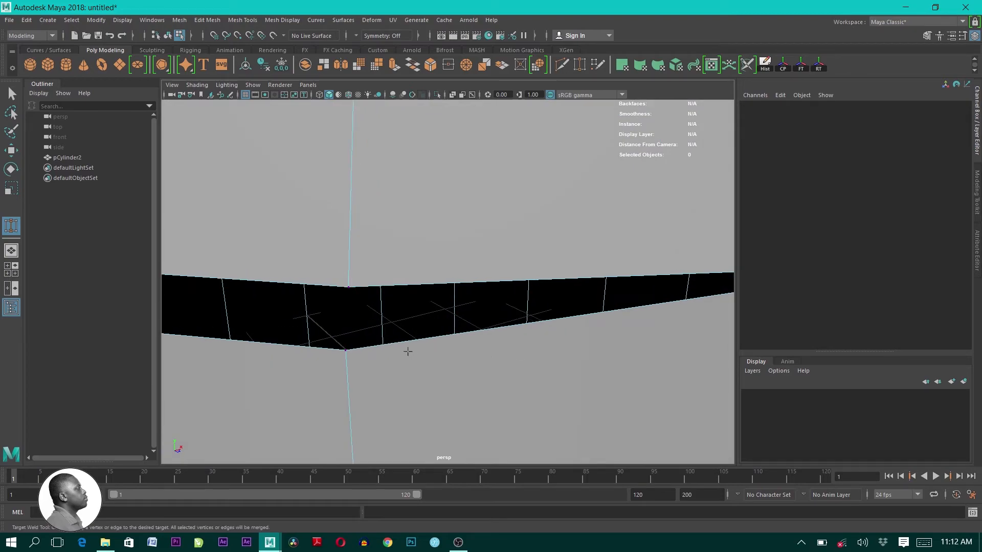
pyautogui.moveTo(346, 350); pyautogui.dragTo(348, 287)
# Weld the following three cylinder rim vertices to their dome counterparts along the curving side of the gap
pyautogui.keyDown('alt'); pyautogui.moveTo(451, 347); pyautogui.dragTo(371, 320, button='right'); pyautogui.keyUp('alt')
pyautogui.keyDown('alt'); pyautogui.moveTo(371, 320); pyautogui.dragTo(381, 291); pyautogui.keyUp('alt')
pyautogui.keyDown('alt'); pyautogui.moveTo(352, 322); pyautogui.dragTo(370, 329, button='right'); pyautogui.keyUp('alt')
pyautogui.keyDown('alt'); pyautogui.moveTo(311, 288); pyautogui.dragTo(408, 301, button='middle'); pyautogui.keyUp('alt')
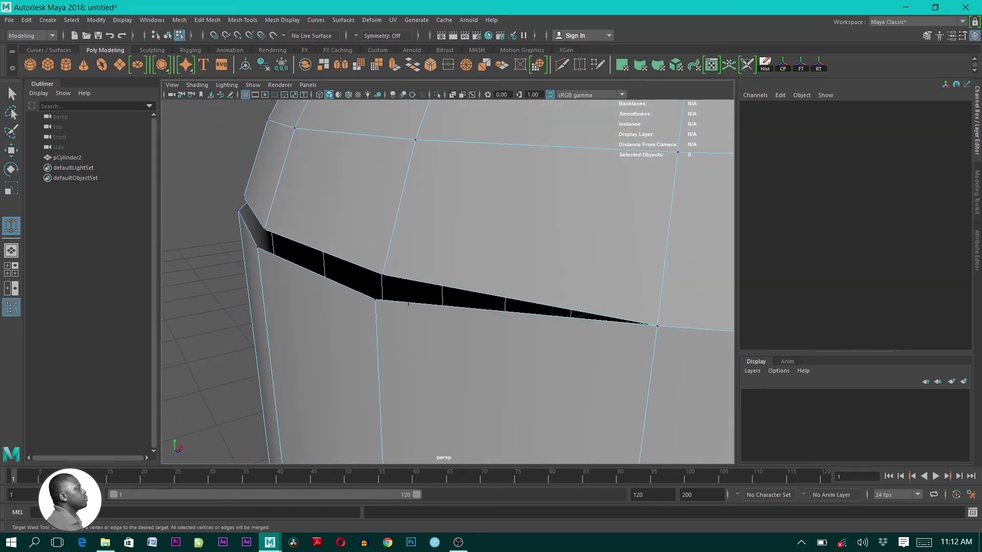
pyautogui.moveTo(377, 300); pyautogui.dragTo(392, 268)
pyautogui.keyDown('alt'); pyautogui.moveTo(348, 292); pyautogui.dragTo(424, 304); pyautogui.keyUp('alt')
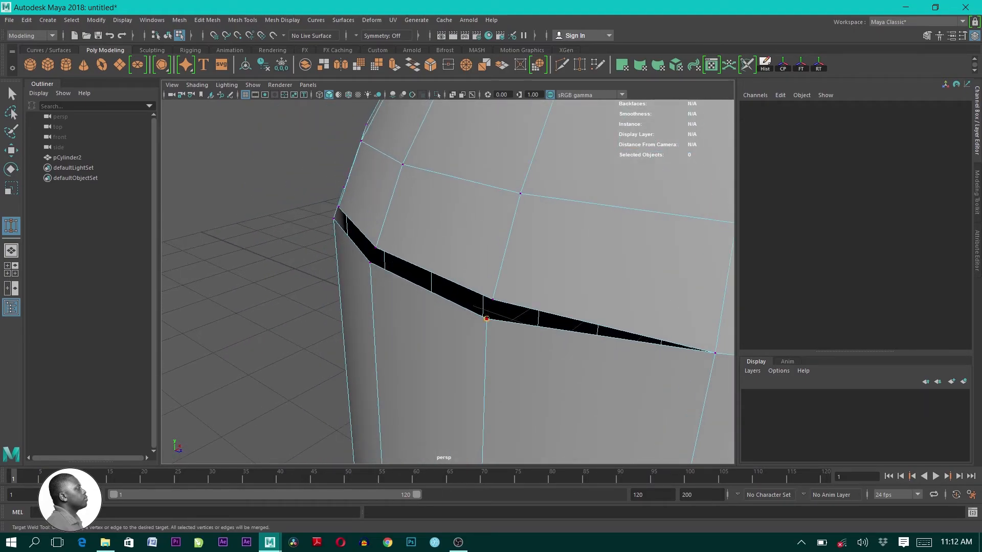
pyautogui.moveTo(484, 320); pyautogui.dragTo(492, 298)
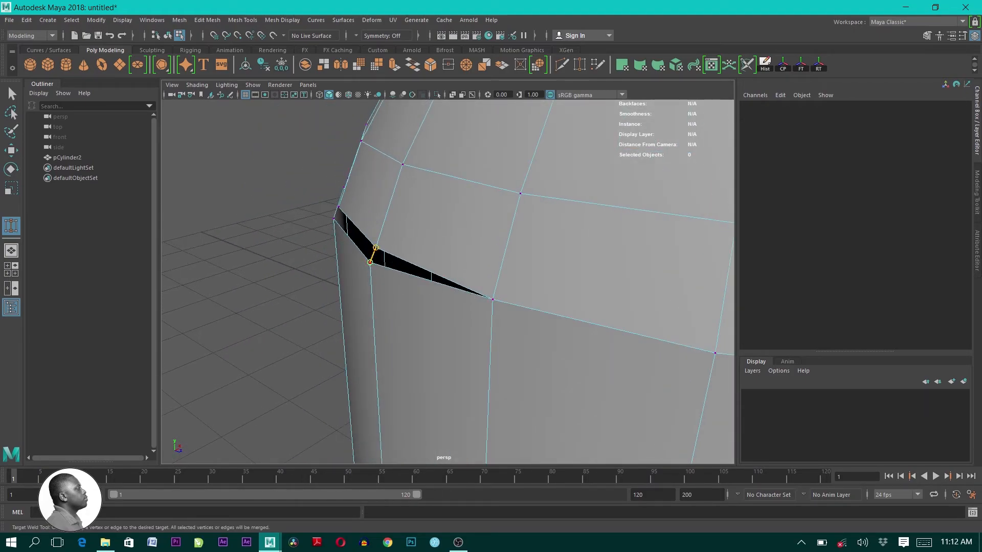
pyautogui.keyDown('alt'); pyautogui.moveTo(378, 259); pyautogui.dragTo(490, 301); pyautogui.keyUp('alt')
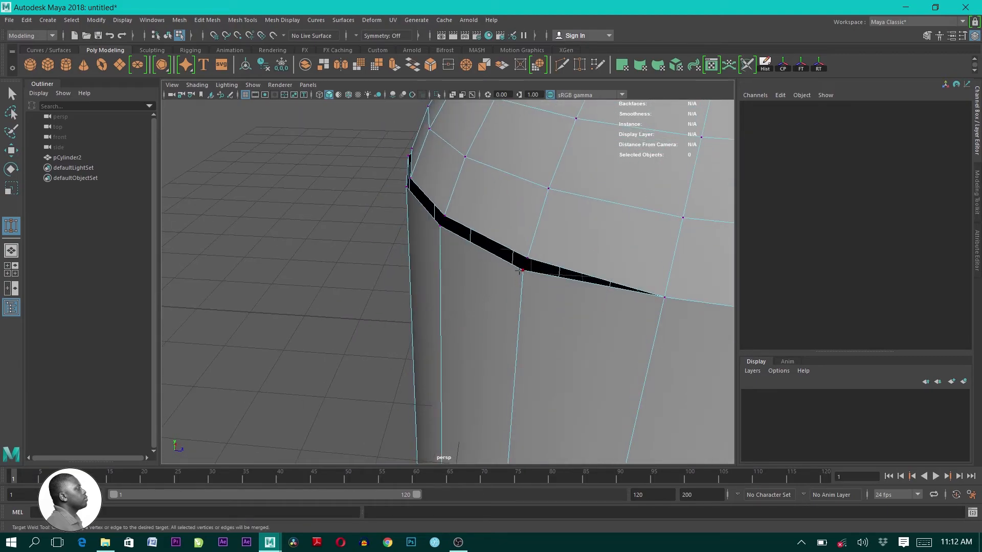
pyautogui.moveTo(523, 271); pyautogui.dragTo(527, 257)
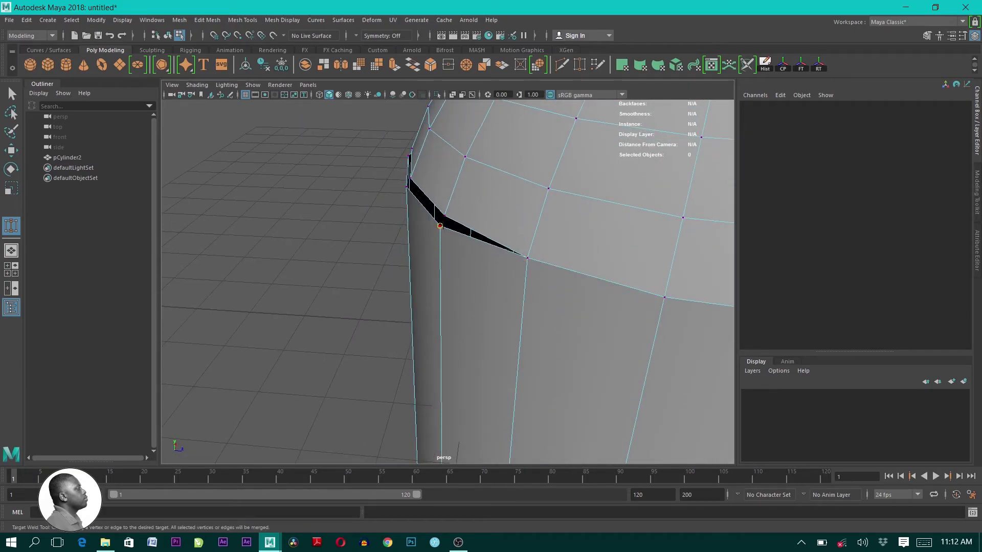
# View the seam from above and weld the next three cylinder rim vertices onto the dome's rim
pyautogui.keyDown('alt'); pyautogui.moveTo(439, 225); pyautogui.dragTo(537, 247); pyautogui.keyUp('alt')
pyautogui.keyDown('alt'); pyautogui.moveTo(537, 247); pyautogui.dragTo(518, 330, button='middle'); pyautogui.keyUp('alt')
pyautogui.moveTo(473, 321); pyautogui.dragTo(475, 312)
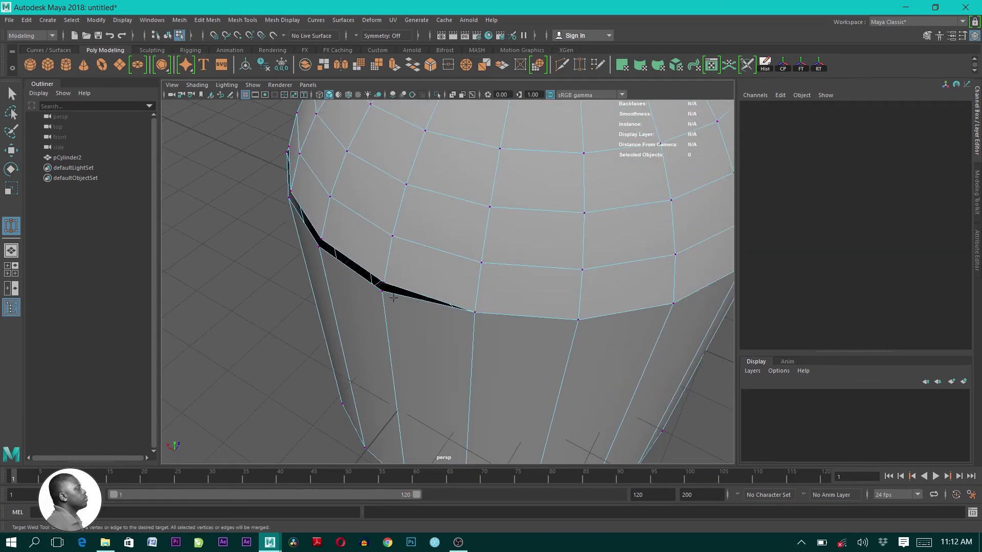
pyautogui.moveTo(384, 292); pyautogui.dragTo(431, 310)
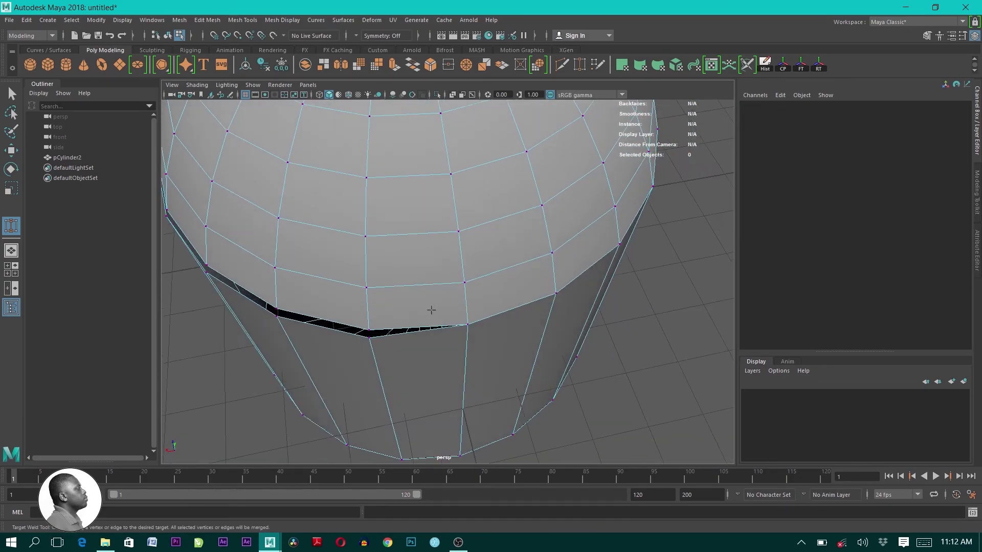
pyautogui.moveTo(369, 338); pyautogui.dragTo(369, 330)
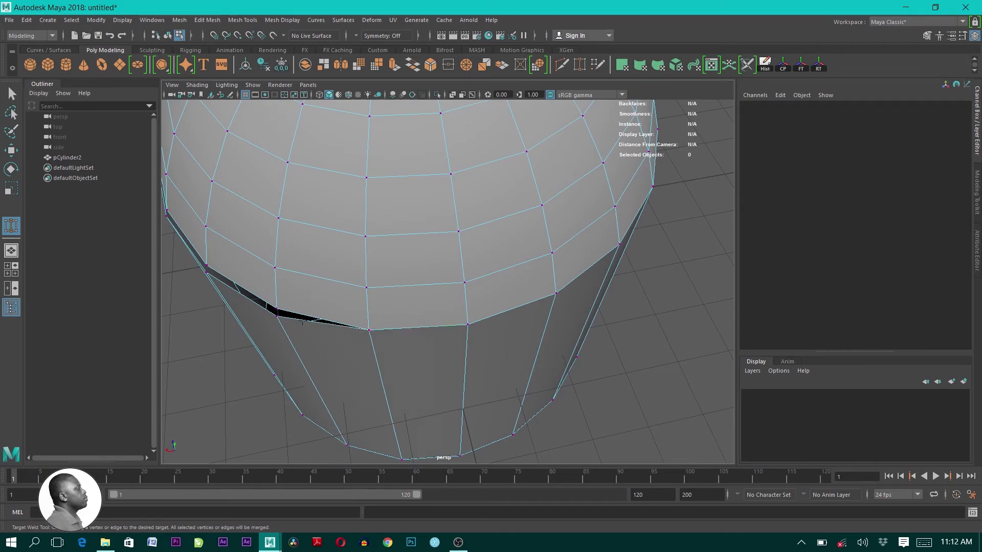
# Weld the next five cylinder rim vertices to the dome, working around until a single open vertex pair remains
pyautogui.moveTo(276, 316); pyautogui.dragTo(277, 309)
pyautogui.keyDown('alt'); pyautogui.moveTo(300, 334); pyautogui.dragTo(387, 318); pyautogui.keyUp('alt')
pyautogui.moveTo(364, 351); pyautogui.dragTo(361, 339)
pyautogui.keyDown('alt'); pyautogui.moveTo(293, 337); pyautogui.dragTo(424, 313, button='middle'); pyautogui.keyUp('alt')
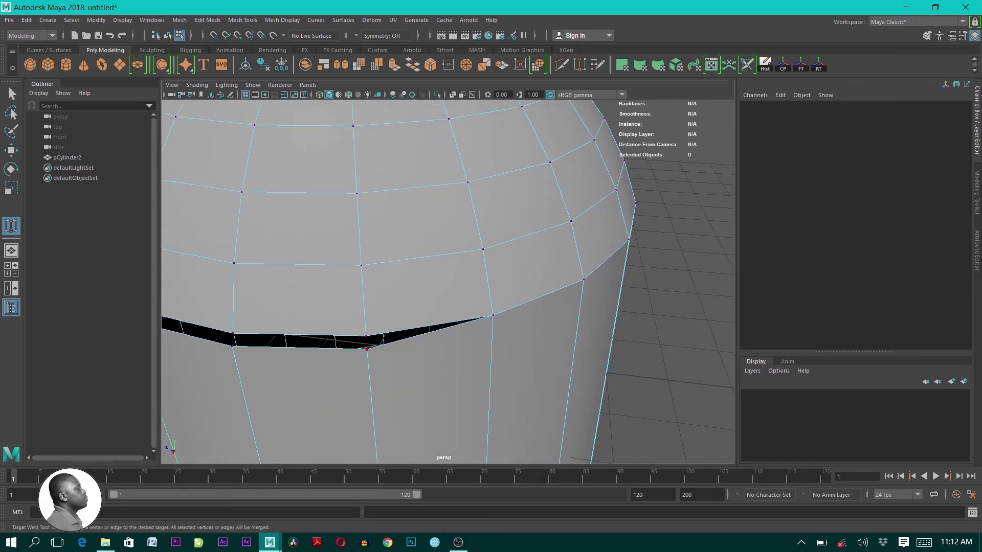
pyautogui.moveTo(367, 349); pyautogui.dragTo(366, 337)
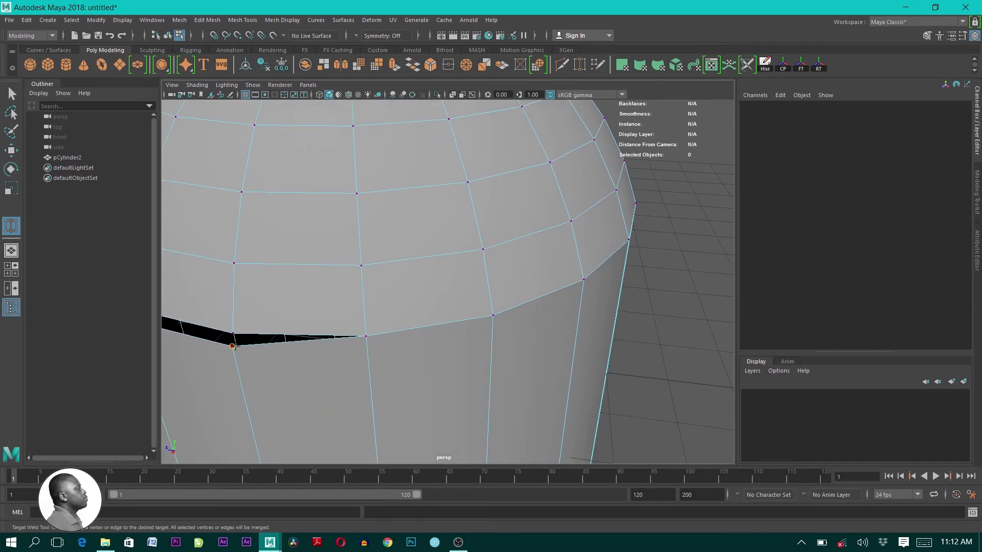
pyautogui.moveTo(234, 347); pyautogui.dragTo(236, 338)
pyautogui.keyDown('alt'); pyautogui.moveTo(277, 326); pyautogui.dragTo(610, 342, button='middle'); pyautogui.keyUp('alt')
pyautogui.moveTo(438, 338); pyautogui.dragTo(440, 324)
pyautogui.keyDown('alt'); pyautogui.moveTo(404, 353); pyautogui.dragTo(448, 352); pyautogui.keyUp('alt')
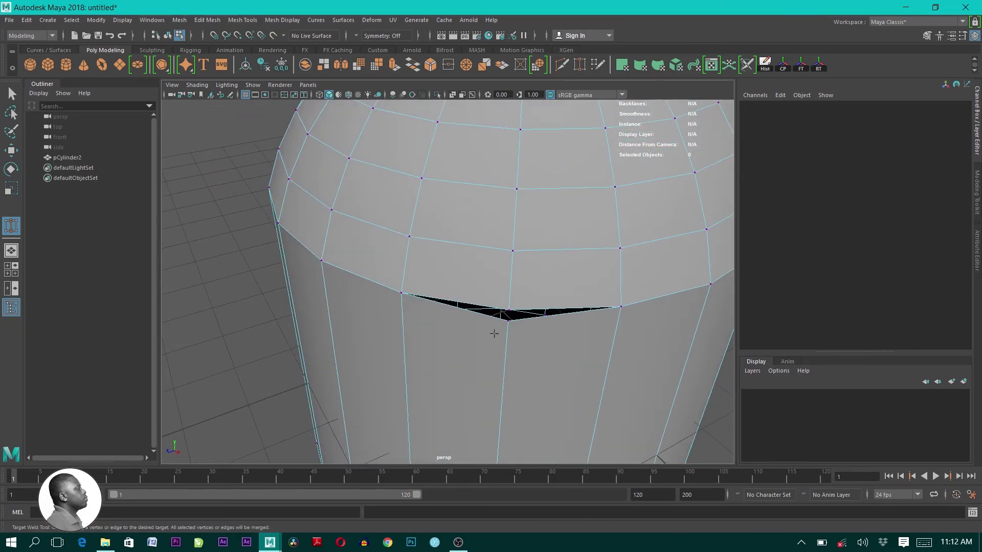
# Target-weld the last open cylinder rim vertex to the dome's edge, and return to object mode with the Select tool
pyautogui.moveTo(507, 320); pyautogui.dragTo(511, 310)
pyautogui.keyDown('alt'); pyautogui.moveTo(517, 357); pyautogui.dragTo(452, 331); pyautogui.keyUp('alt')
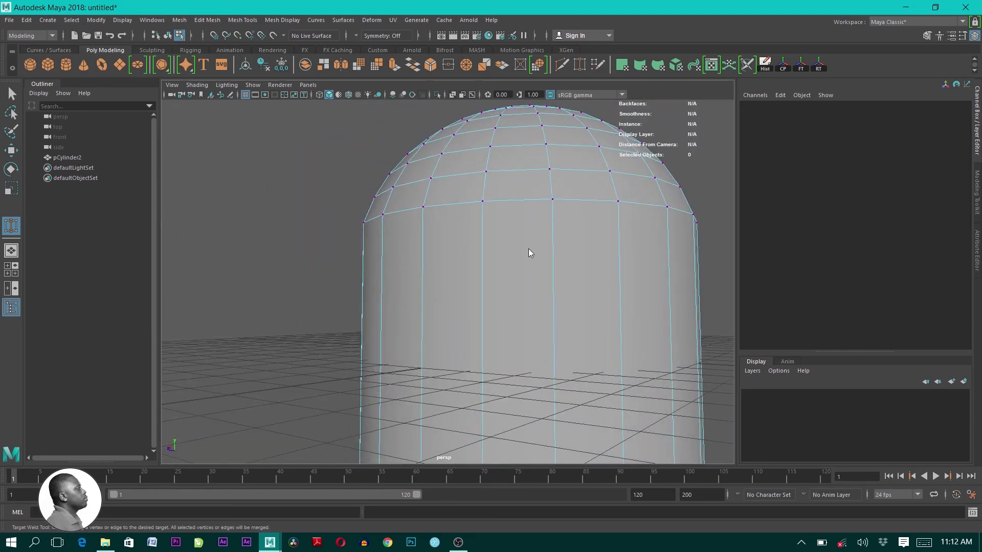
pyautogui.rightClick(529, 248)
pyautogui.moveTo(529, 248); pyautogui.dragTo(587, 234, button='right')
pyautogui.keyDown('alt'); pyautogui.moveTo(586, 322); pyautogui.dragTo(546, 255, button='right'); pyautogui.keyUp('alt')
pyautogui.click(543, 293)
pyautogui.click(10, 93)
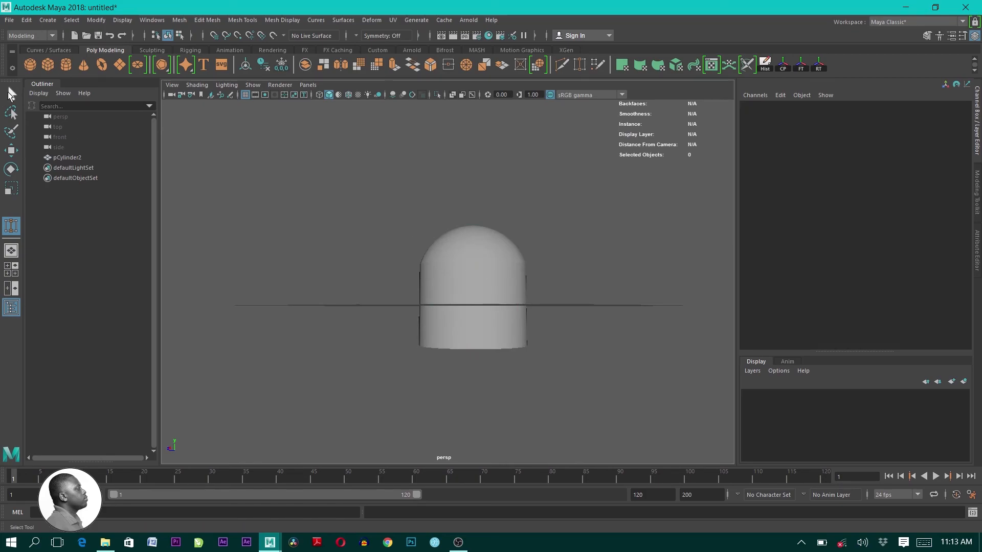
# Select the welded dome-and-cylinder mesh and examine the merge and tweak entries in its construction history
pyautogui.click(496, 258)
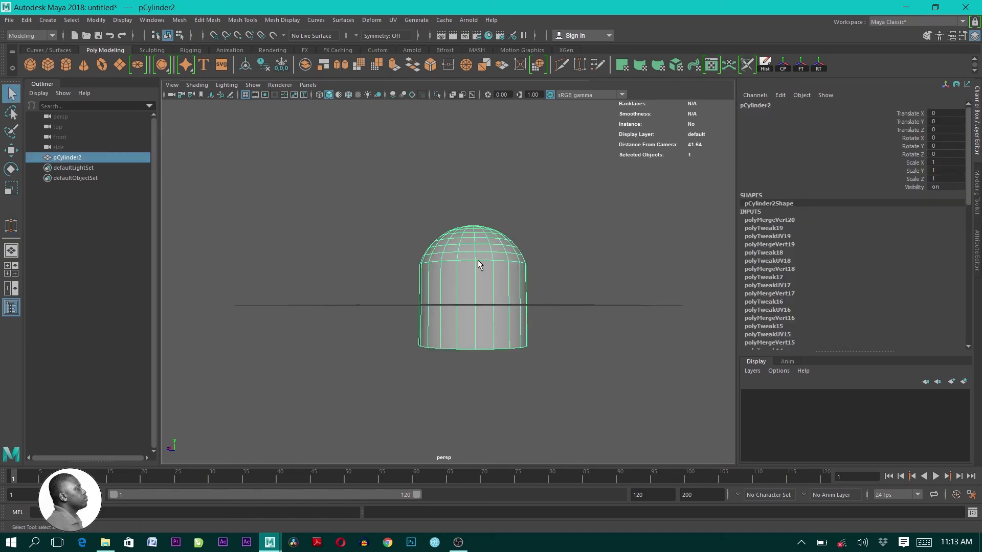
pyautogui.keyDown('alt'); pyautogui.moveTo(494, 273); pyautogui.dragTo(475, 286); pyautogui.keyUp('alt')
pyautogui.click(588, 247)
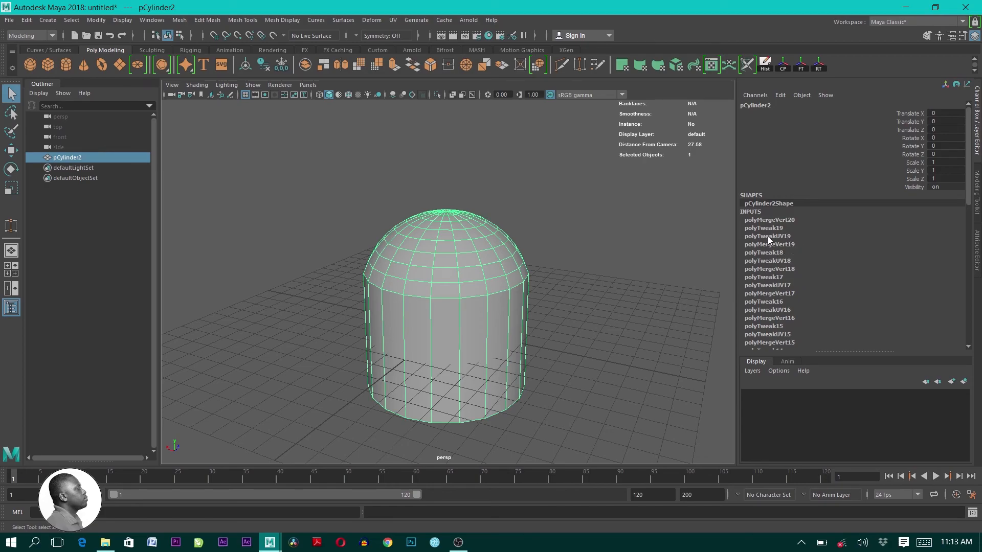
pyautogui.click(775, 220)
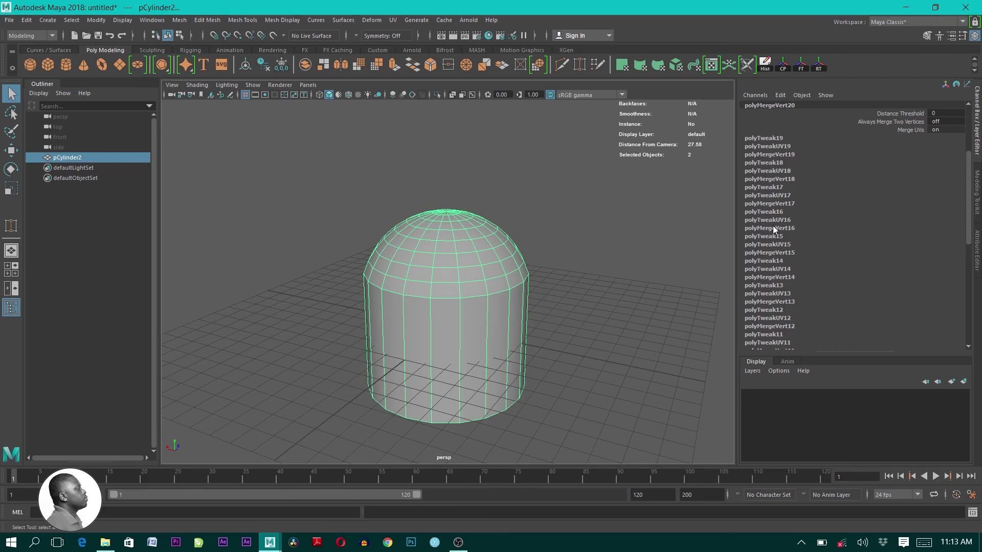
pyautogui.click(772, 219)
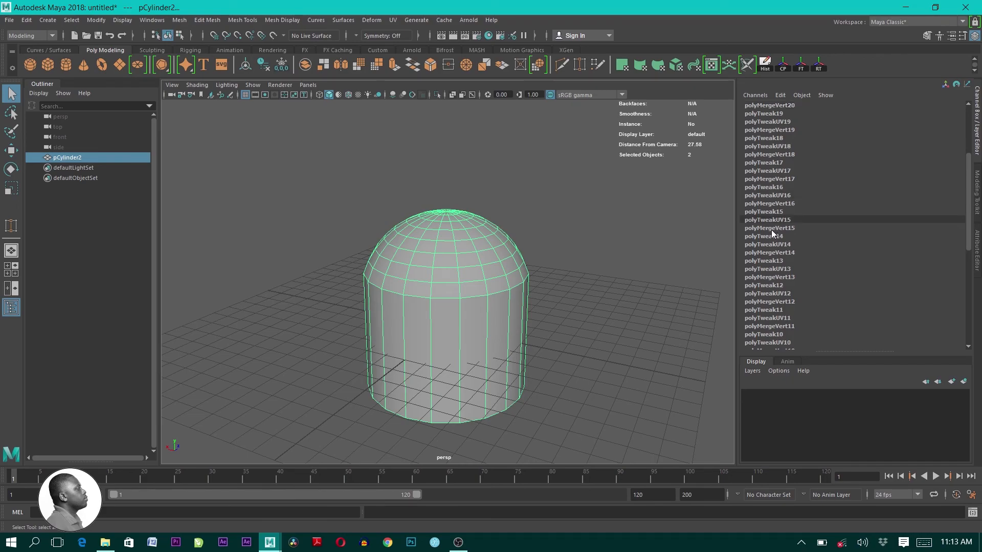
pyautogui.click(771, 228)
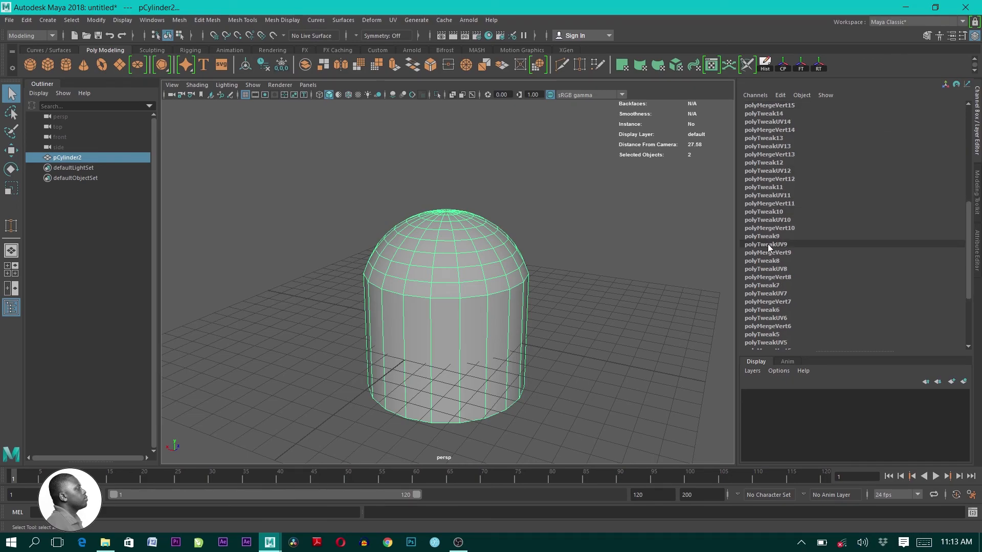
pyautogui.click(767, 254)
pyautogui.click(766, 259)
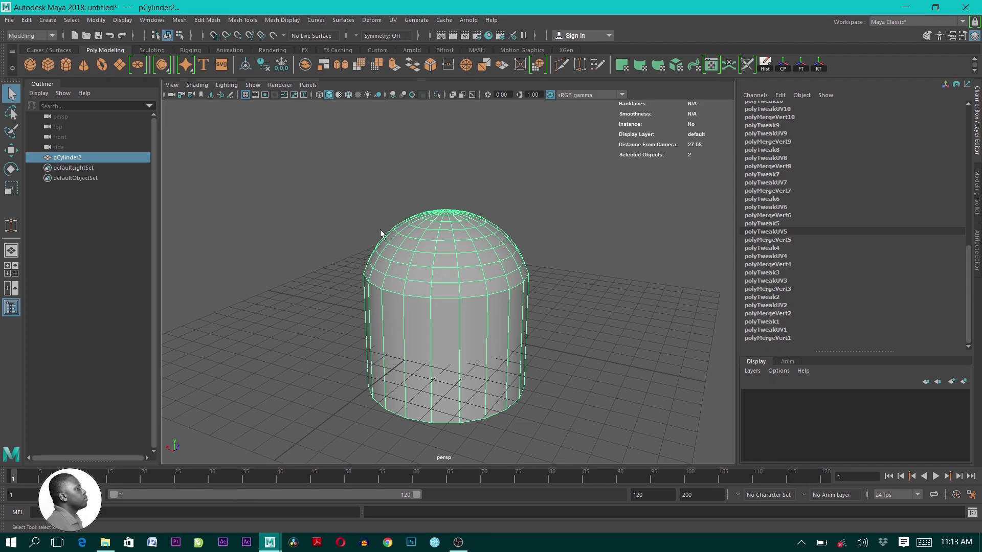
# Delete the construction history of the welded dome-and-cylinder mesh and reselect the mesh
pyautogui.click(27, 20)
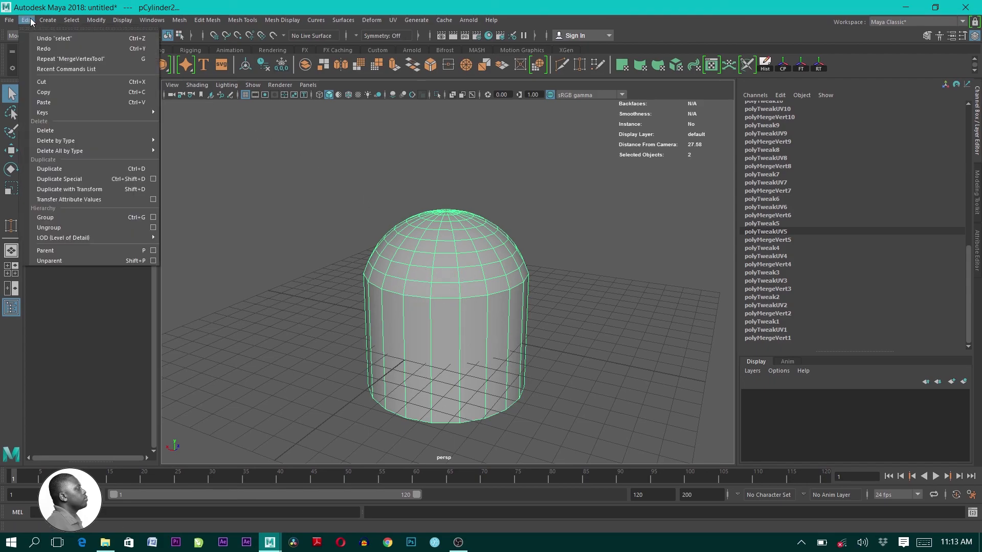
pyautogui.moveTo(111, 138)
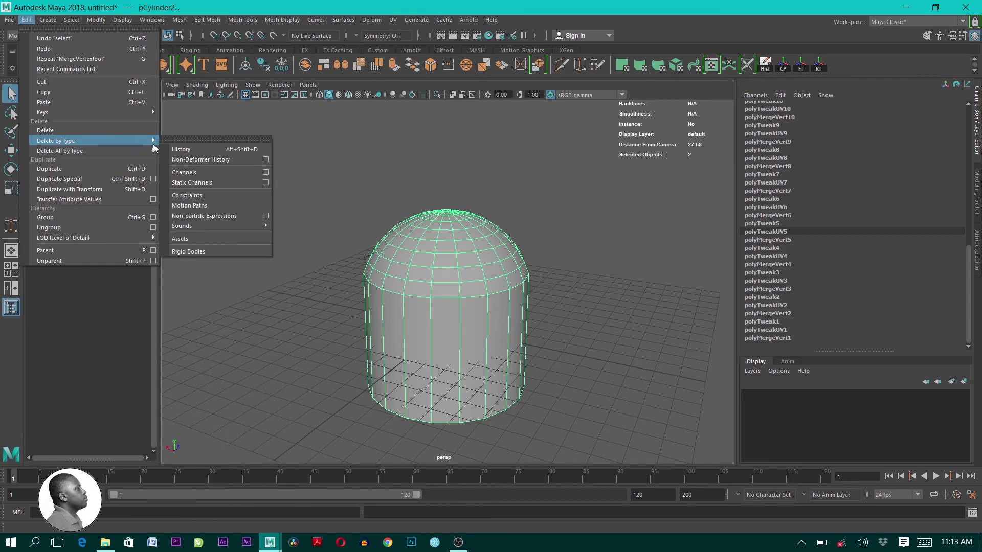
pyautogui.click(182, 150)
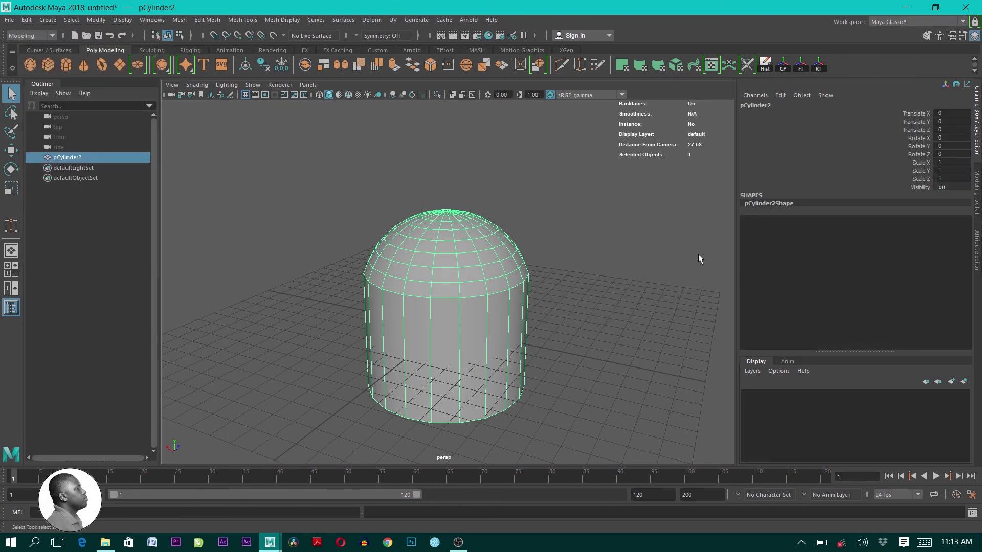
pyautogui.click(541, 192)
pyautogui.click(487, 266)
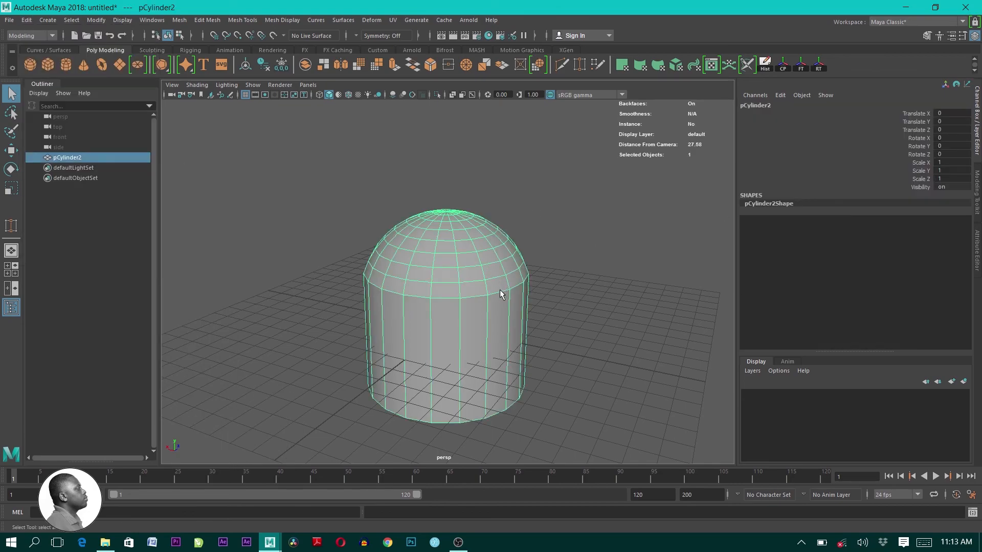